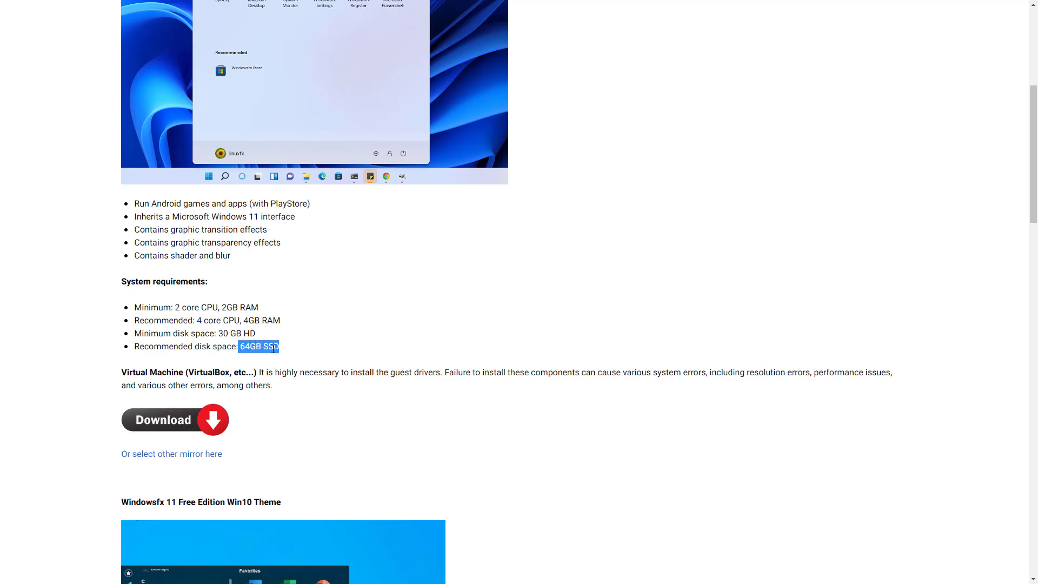
Go to the Windowsfx download files on SourceForge and download windowsfx-11.1.1109-plasma-win11-theme.iso.
left_click(175, 420)
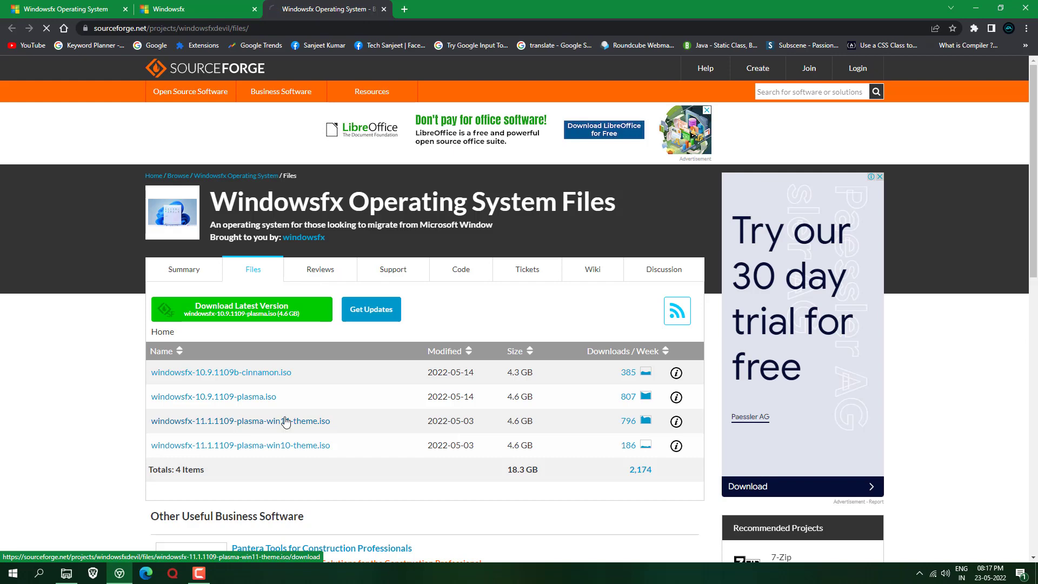
left_click(286, 421)
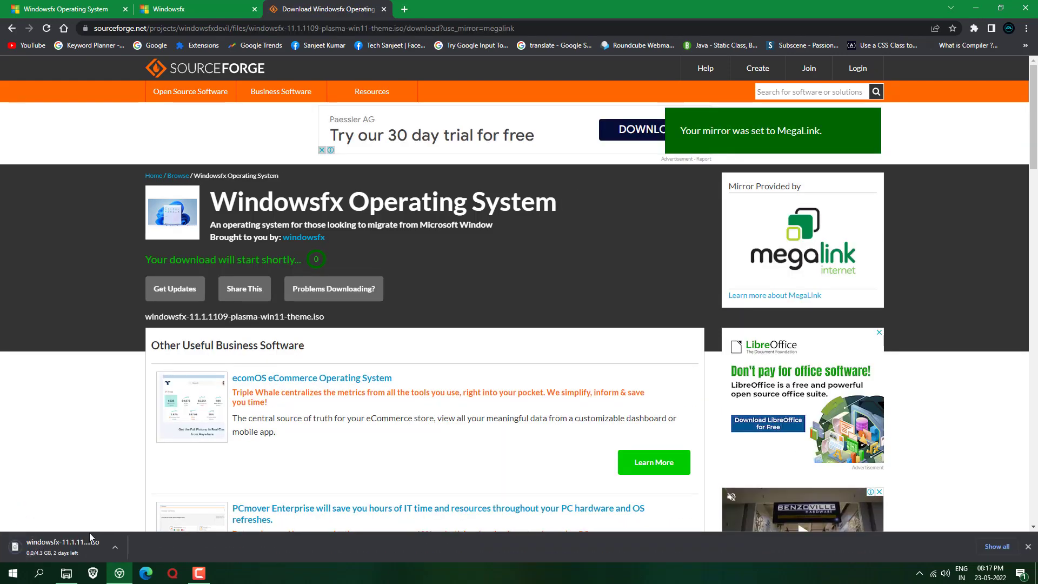
Search the web for rufus and open the official Rufus site to find its download.
key("ctrl+t")
type("rufus")
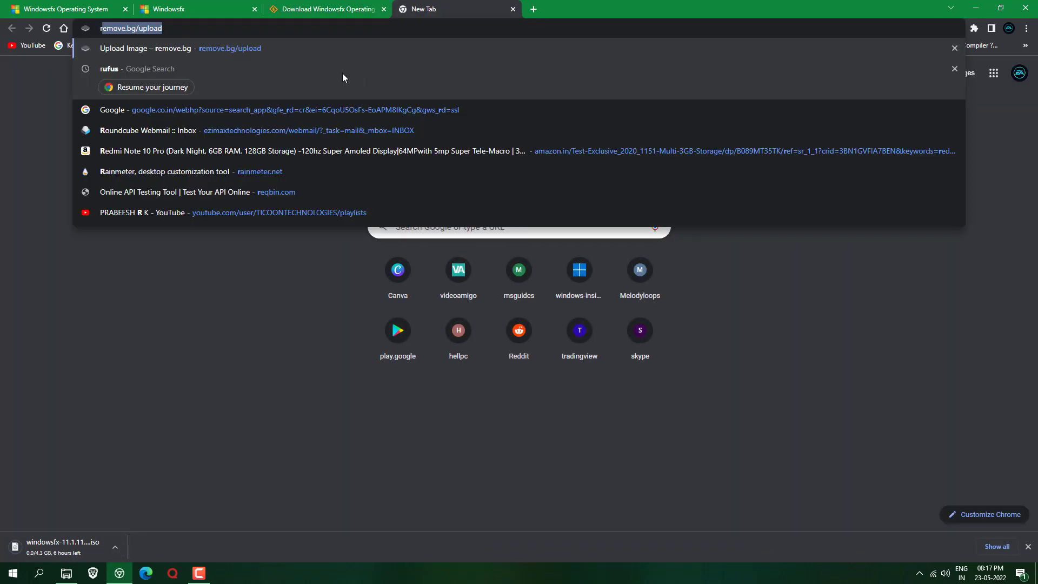
key("Return")
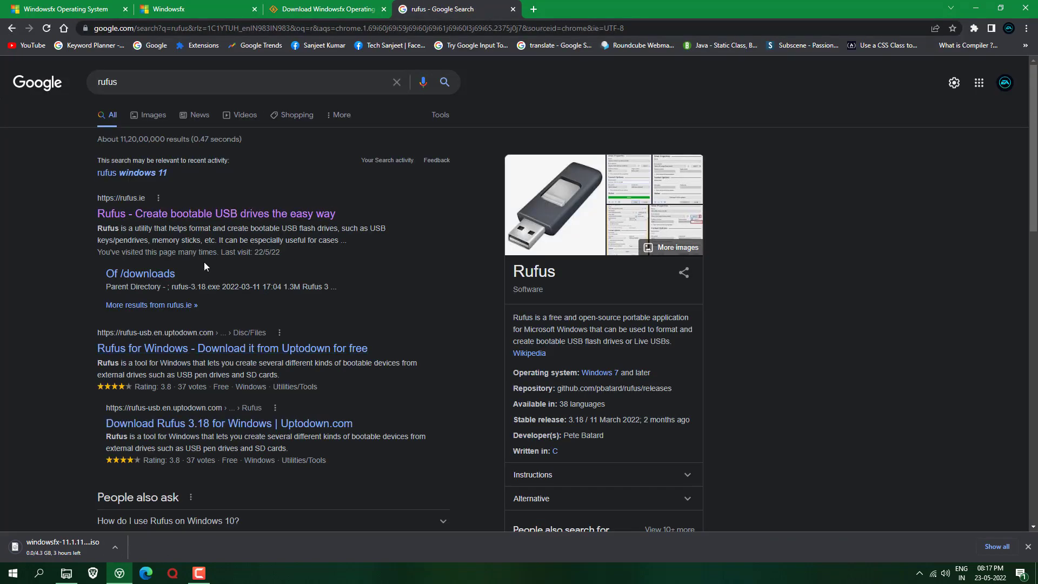
left_click(212, 216)
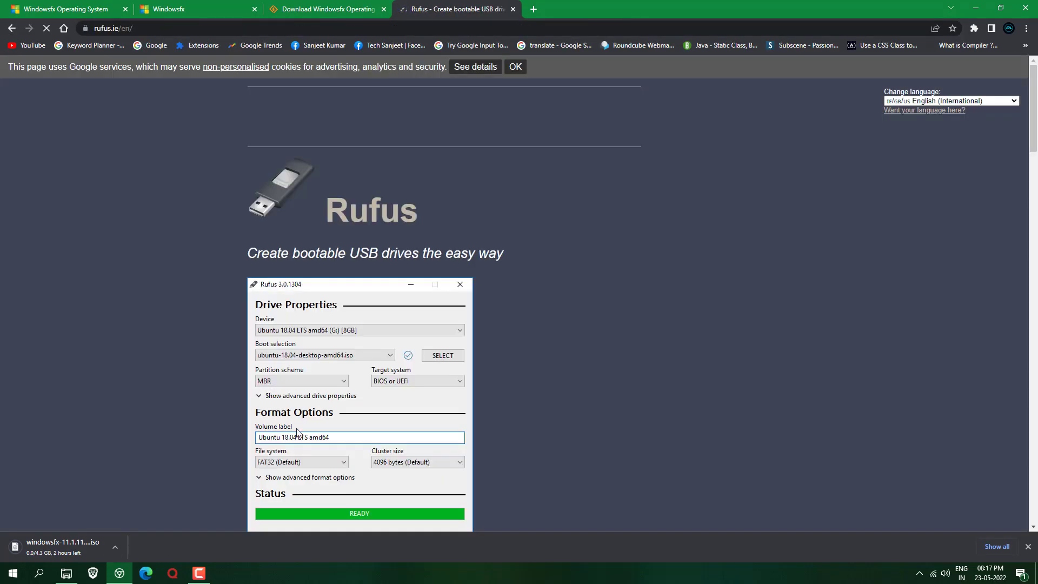
scroll(297, 431, "down", 12)
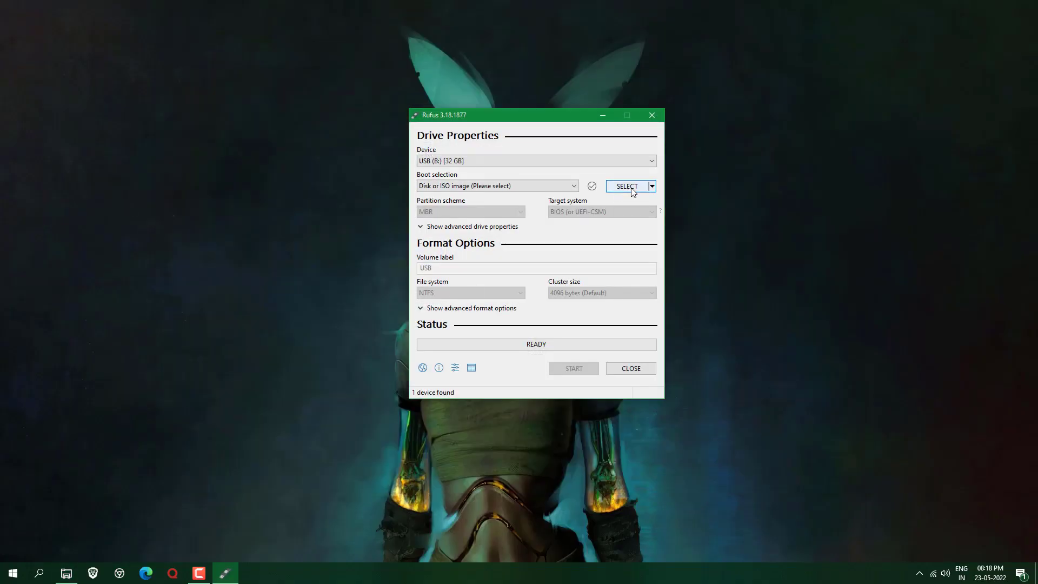
In Rufus, load windowsfx-11.1.1109-plasma-win11-theme.iso as the boot image for the 32 GB USB drive.
left_click(627, 186)
left_click(608, 281)
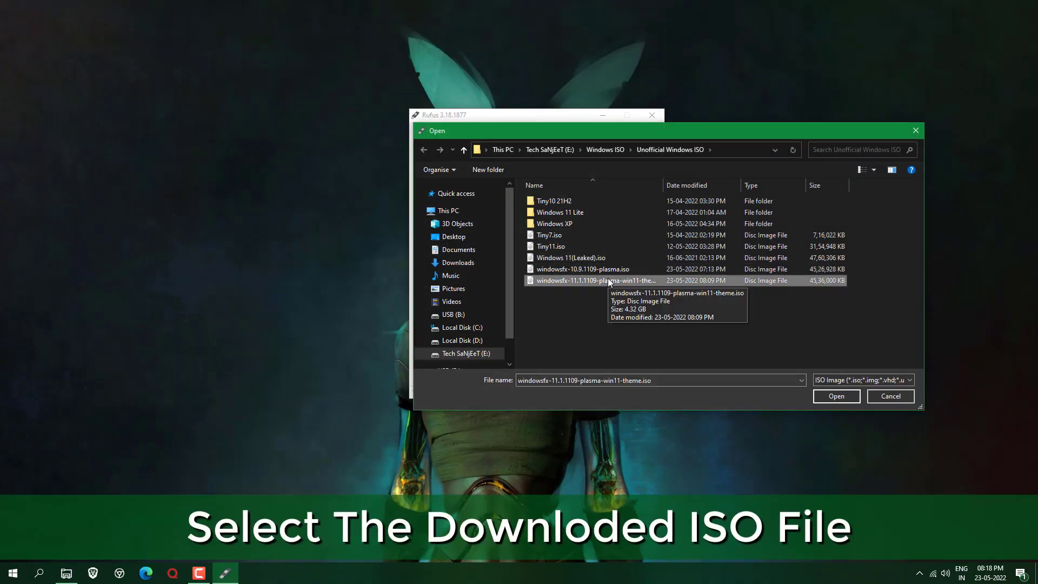
double_click(609, 280)
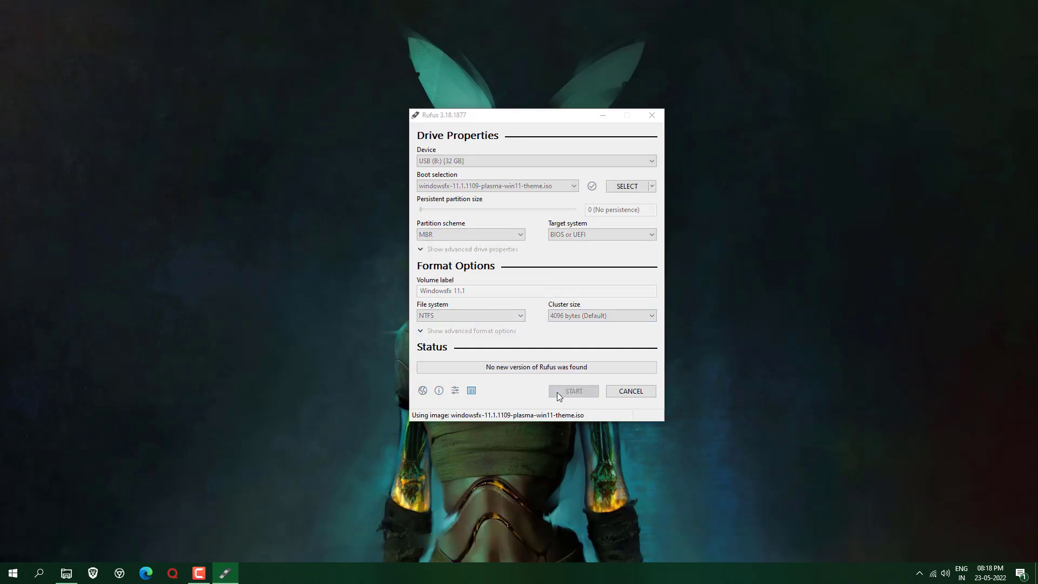
Write the image to the USB drive in the recommended ISO Image mode and close Rufus.
left_click(557, 391)
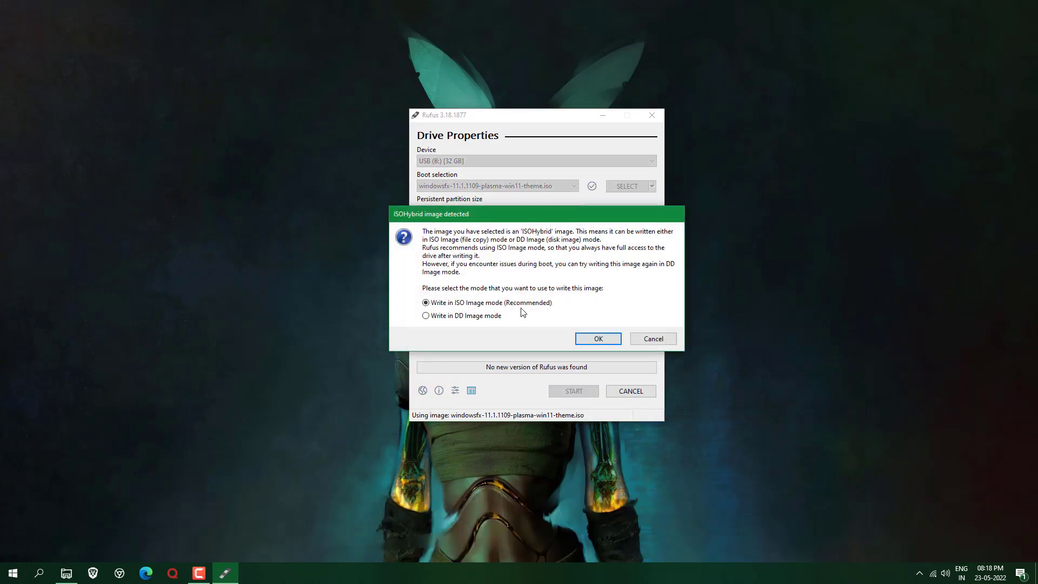
left_click(599, 339)
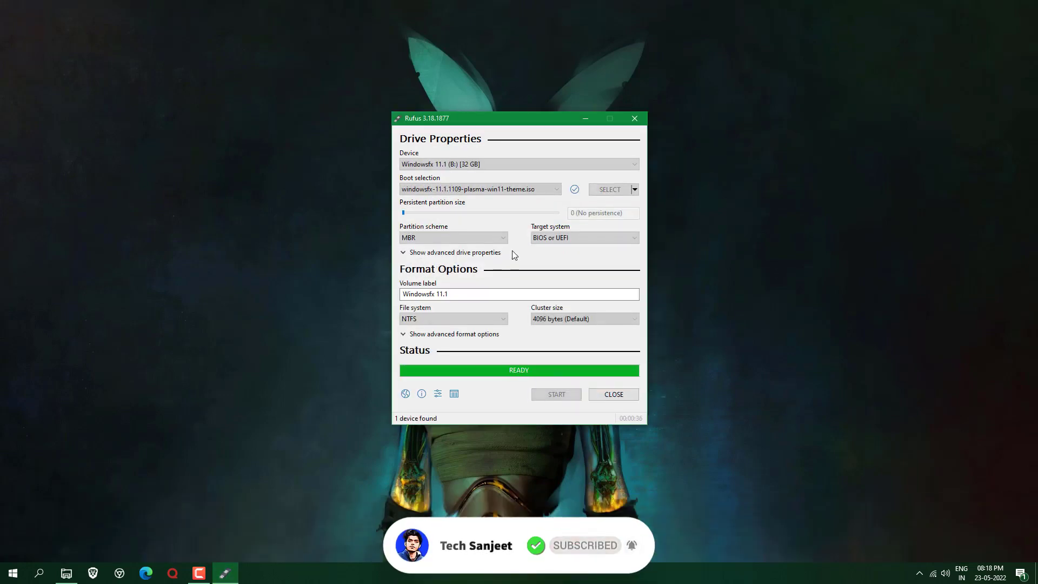
left_click(613, 394)
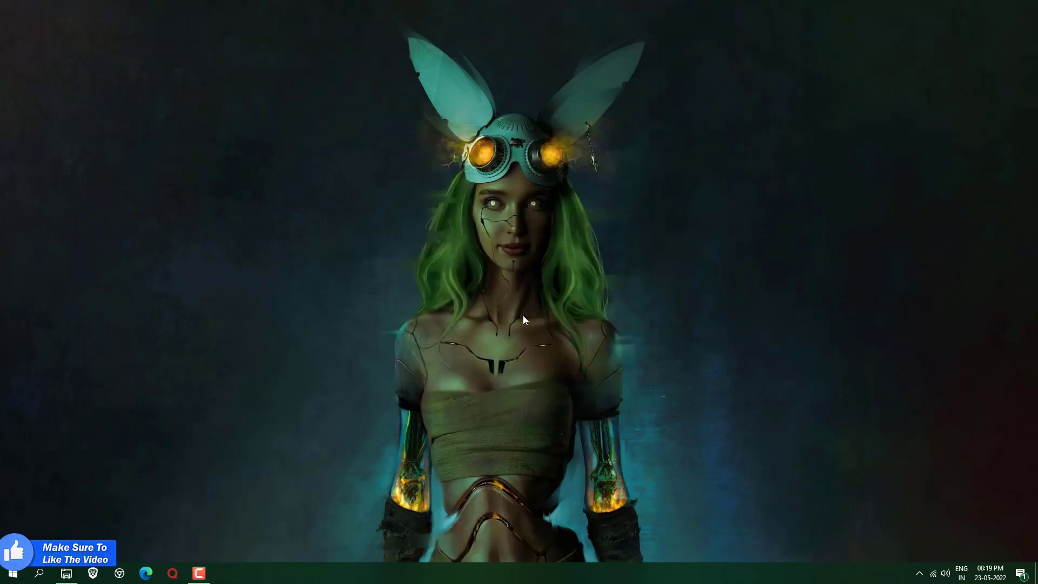
Switch to File Explorer, refresh This PC, and inspect the files on the Windowsfx 11_1 USB drive.
key("super+e")
right_click(368, 298)
left_click(378, 339)
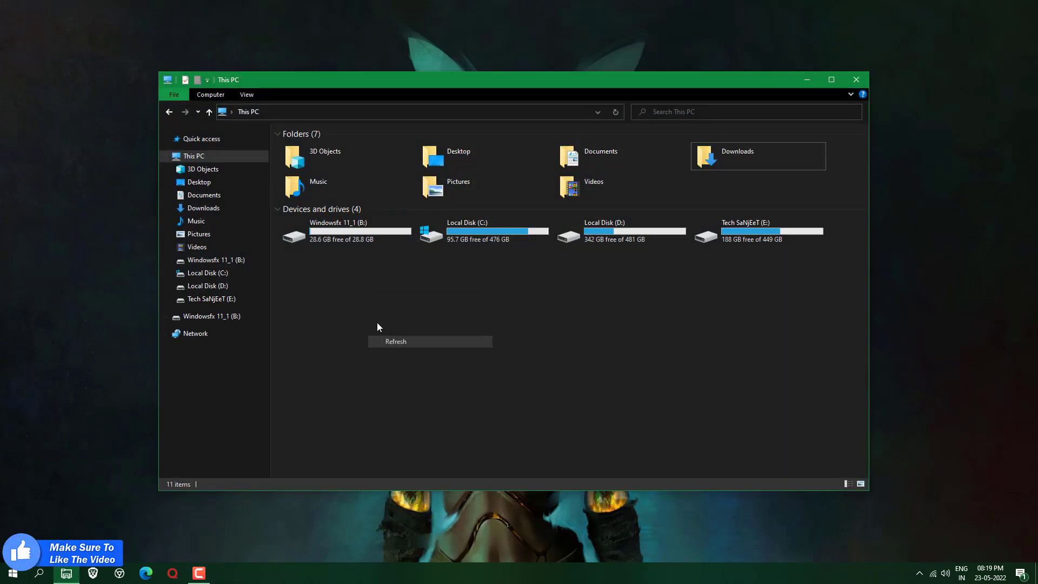
double_click(349, 241)
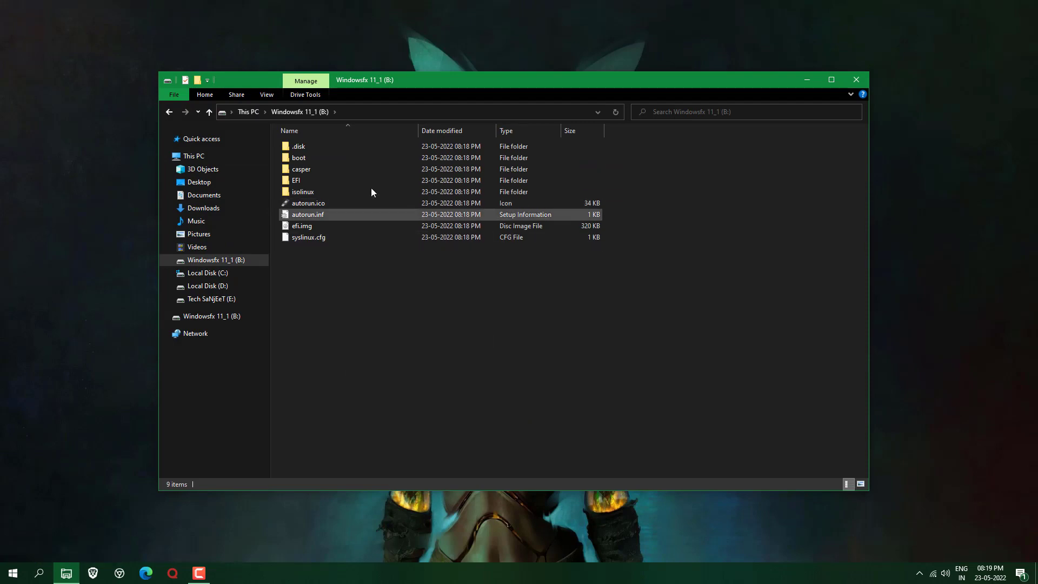
left_click(863, 83)
Open the computer's power options and boot Windowsfx 11 from the USB drive's boot menu.
left_click(13, 573)
left_click(13, 549)
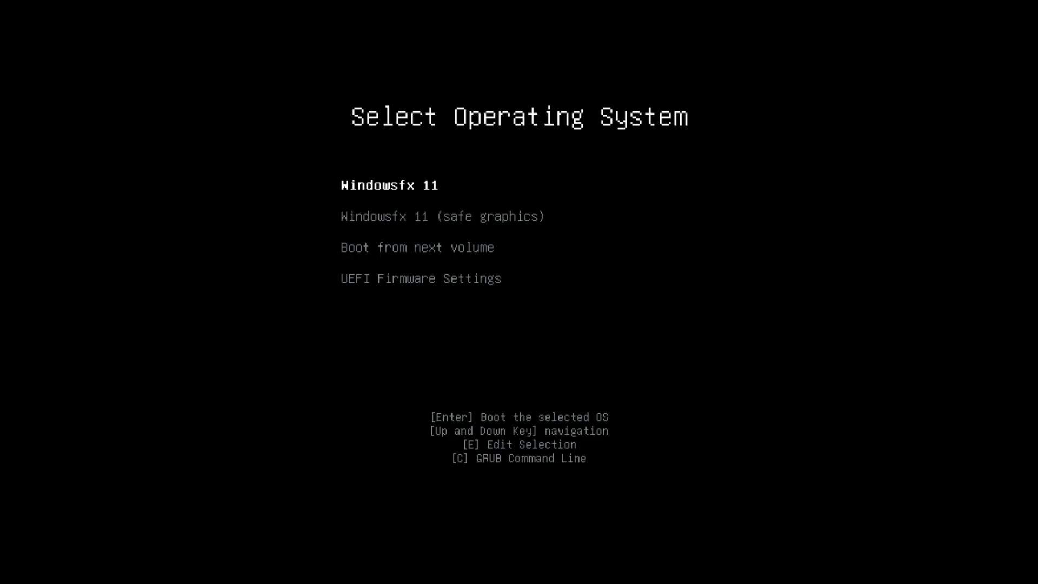
key("Return")
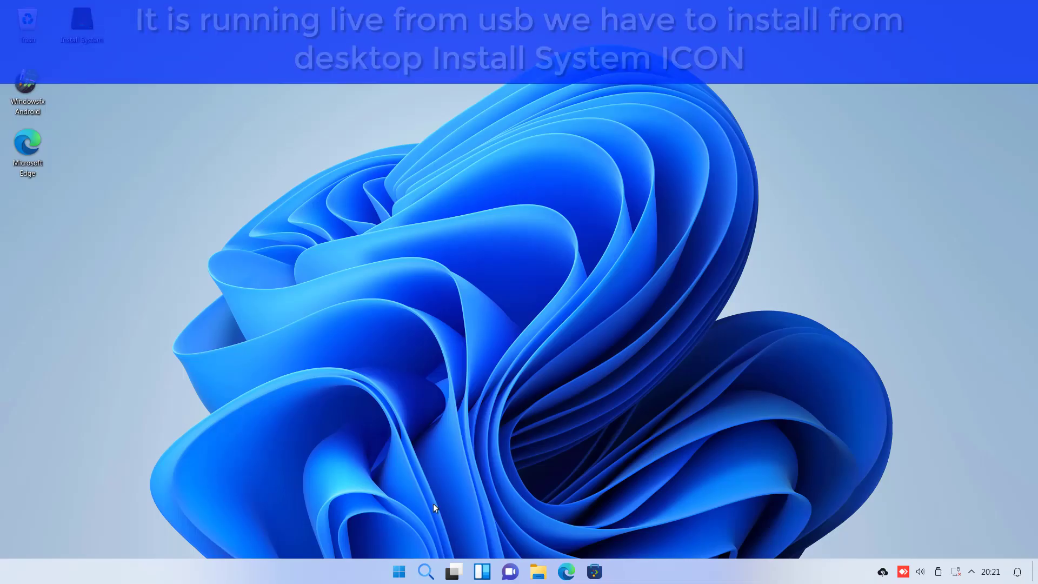
Look through System Settings on the live desktop, including Network and Internet, refreshing the desktop along the way.
left_click(400, 576)
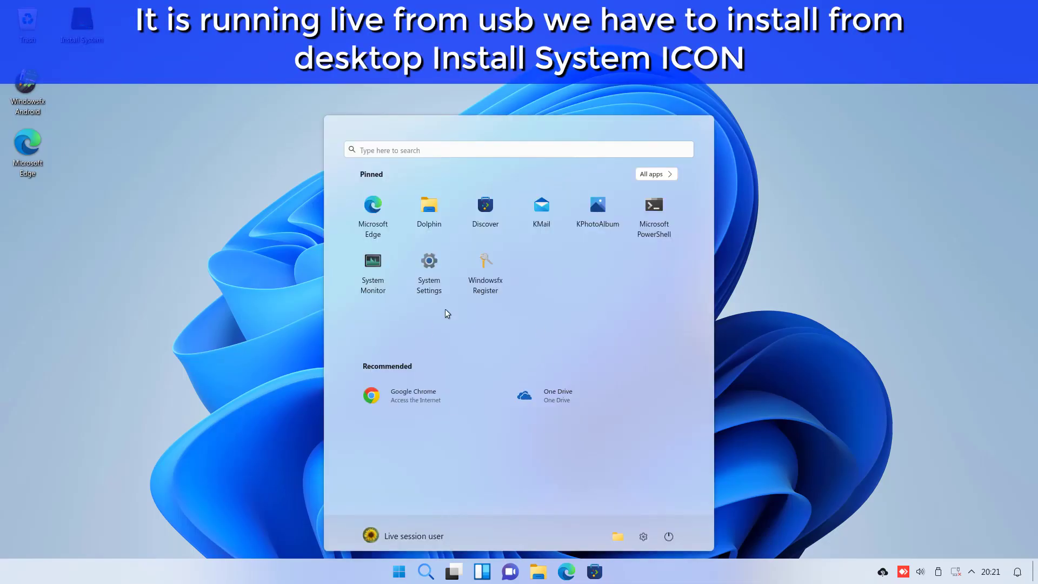
left_click(435, 265)
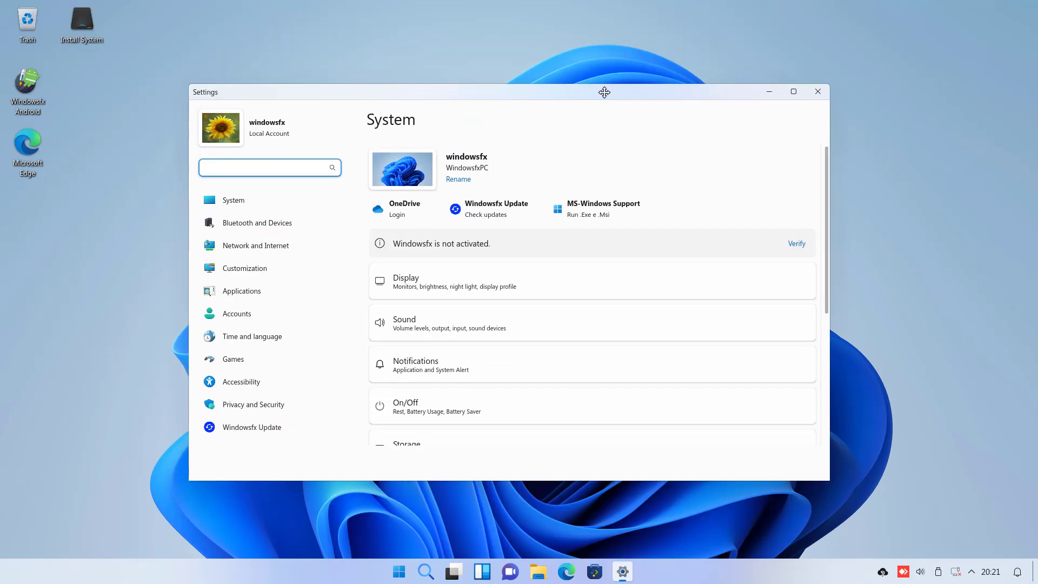
right_click(907, 216)
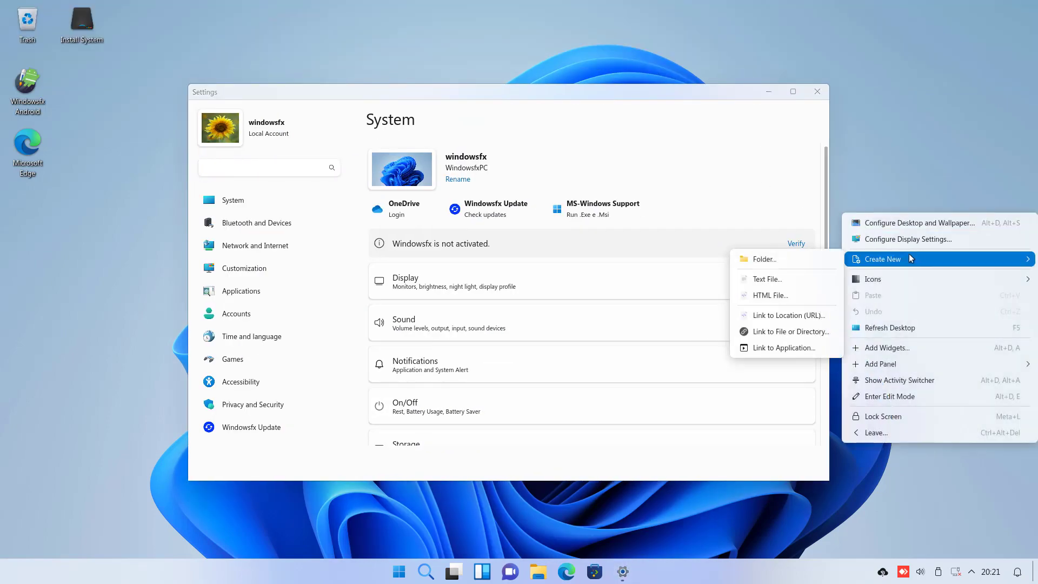
left_click(882, 328)
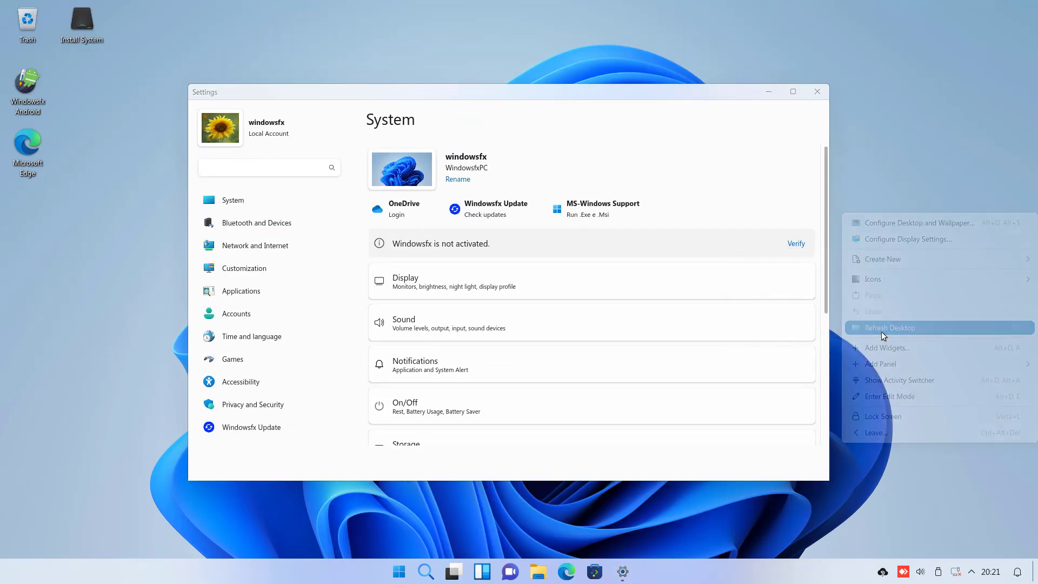
left_click(276, 226)
left_click(276, 239)
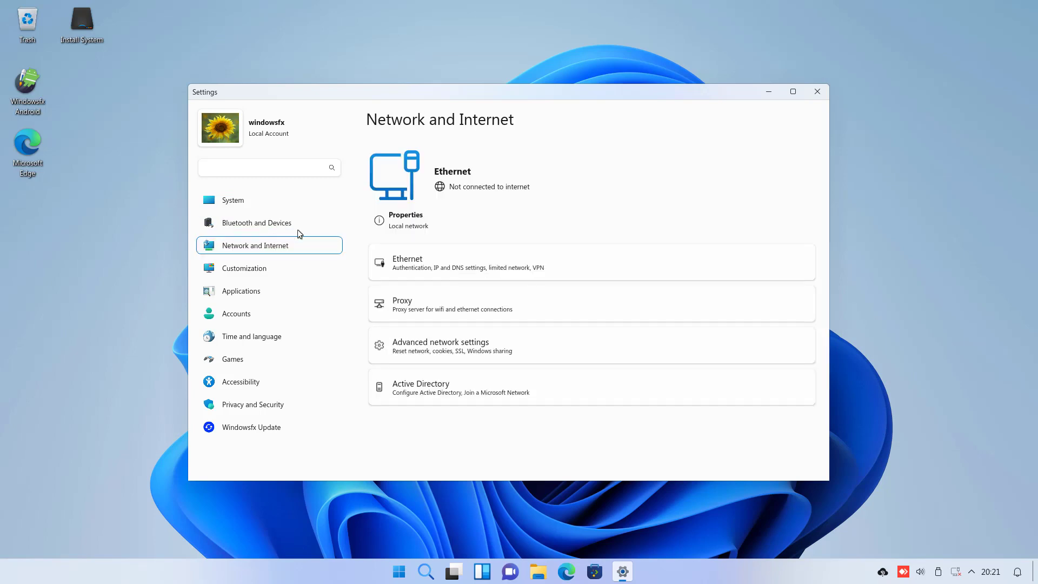
left_click(815, 93)
Review the desktop's context options and browse the wallpaper collection in the desktop settings without changing anything.
right_click(295, 147)
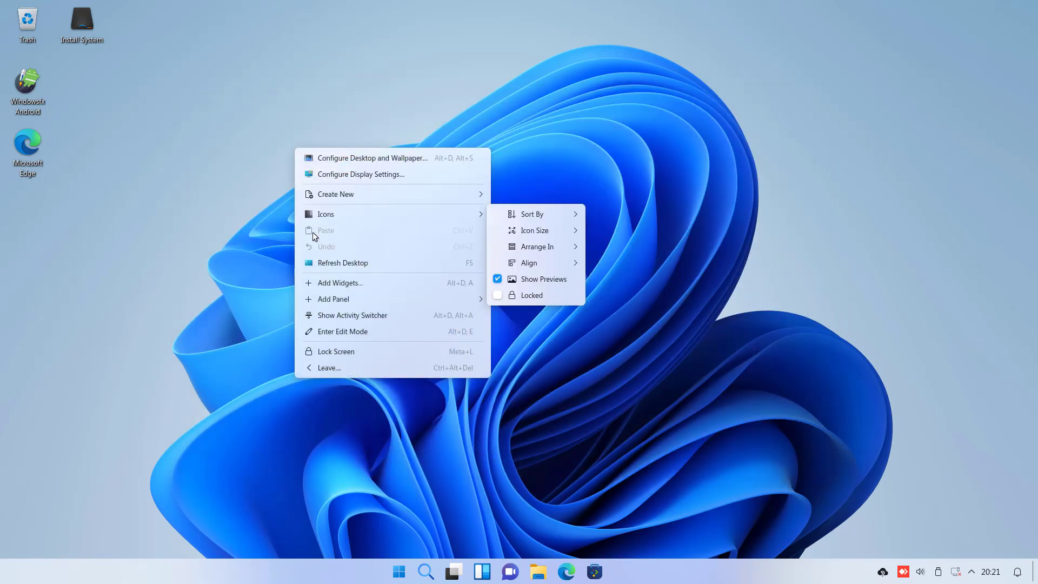
mouse_move(333, 303)
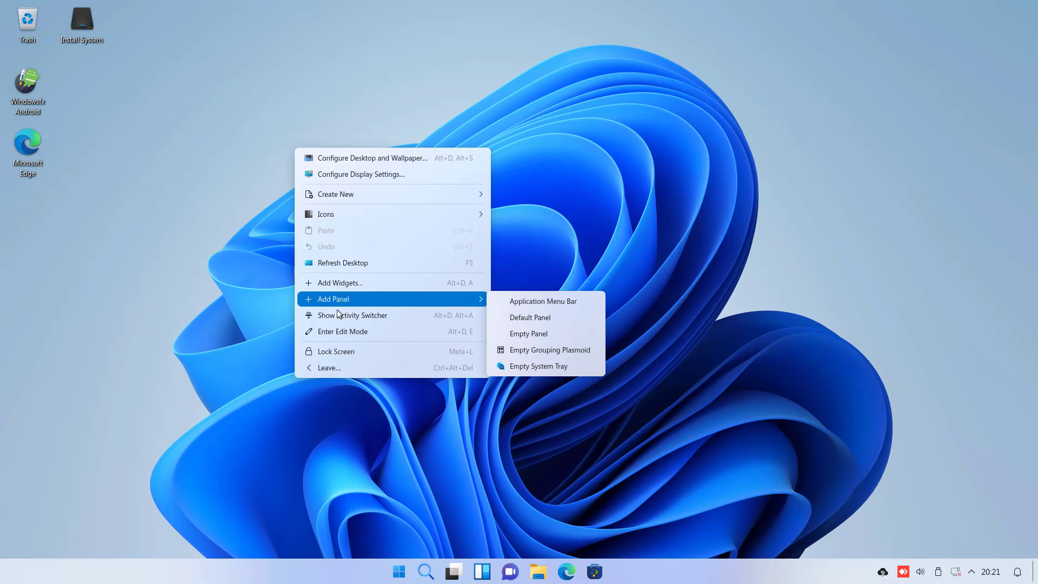
left_click(376, 158)
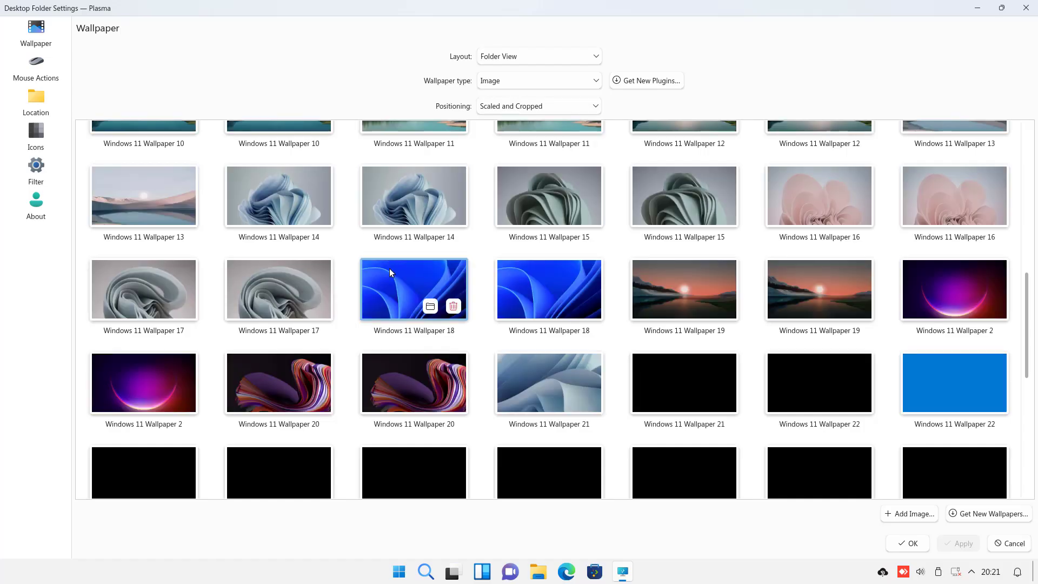
scroll(389, 310, "up", 4)
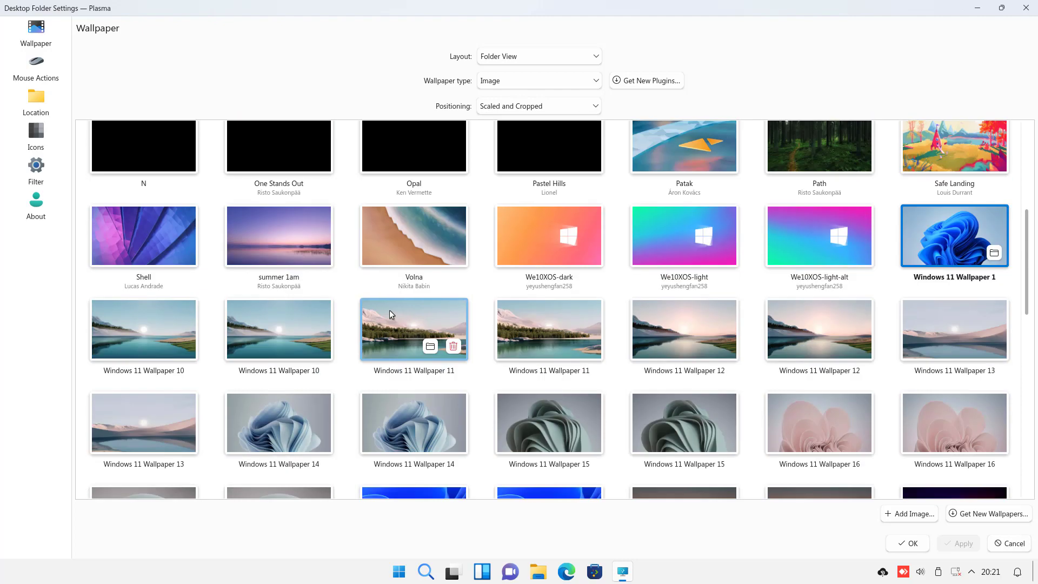
scroll(390, 310, "up", 5)
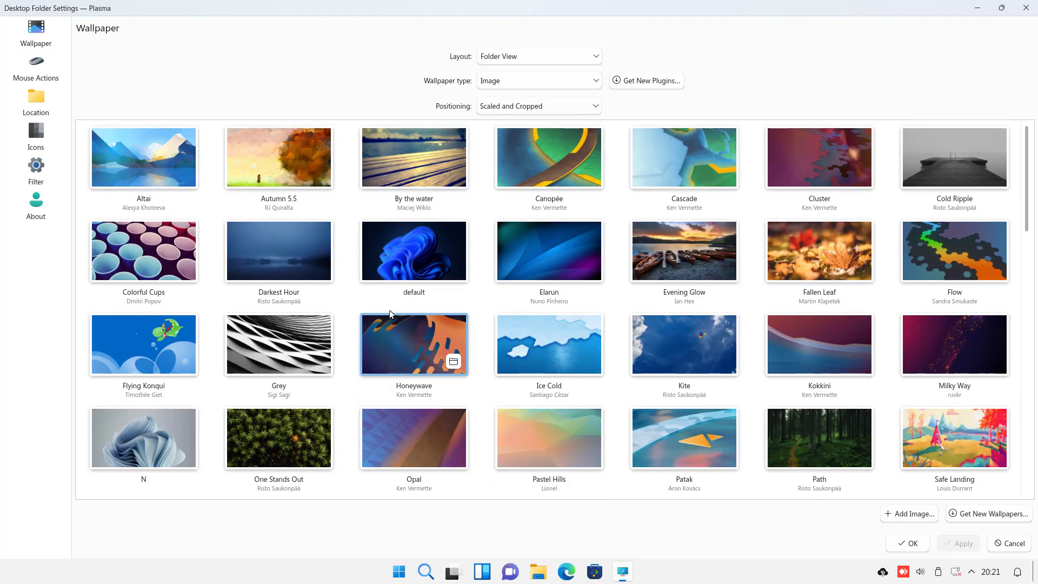
left_click(1027, 9)
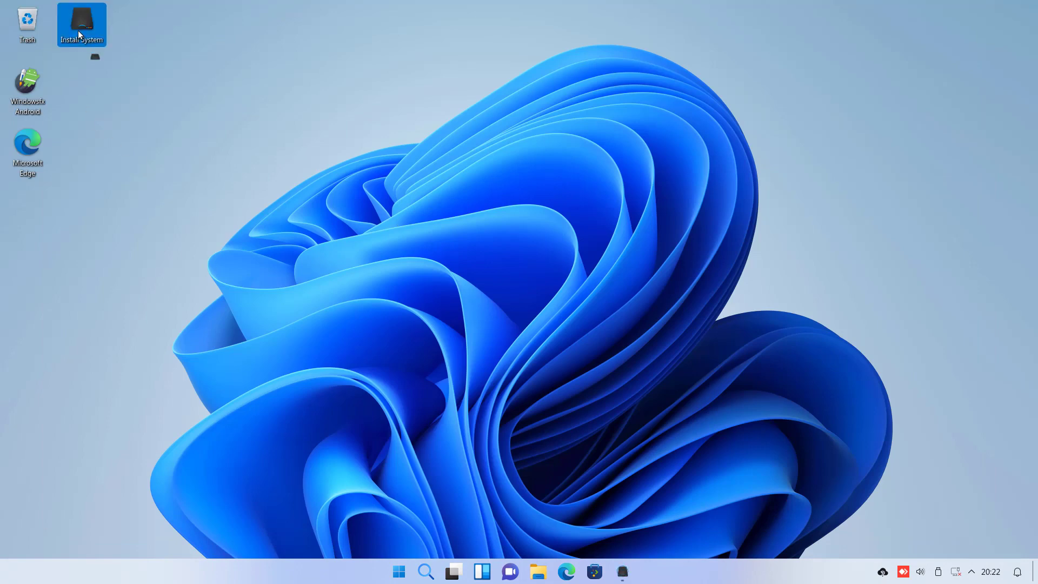
Launch the system installer, keep American English as the language, and continue to the location page.
left_click(500, 359)
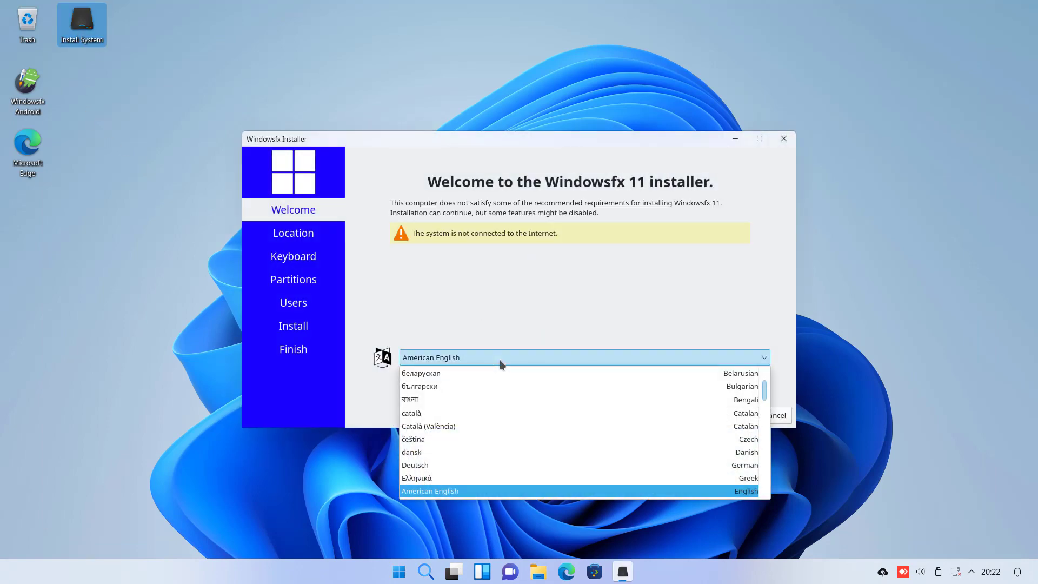
left_click(499, 359)
left_click(727, 424)
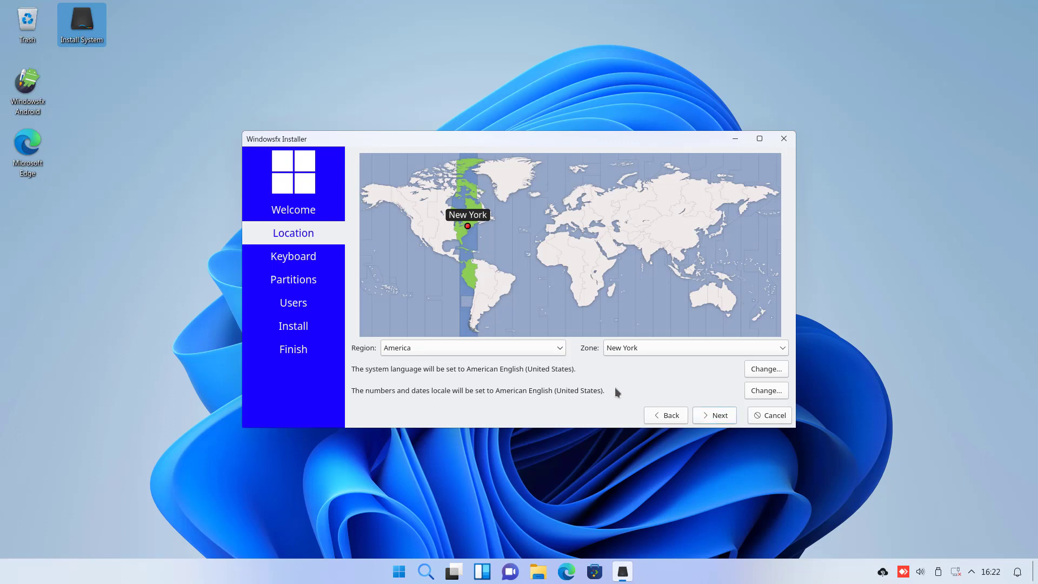
Set the location to Mexico City in the America region and accept the Default English (US) keyboard layout.
left_click(535, 349)
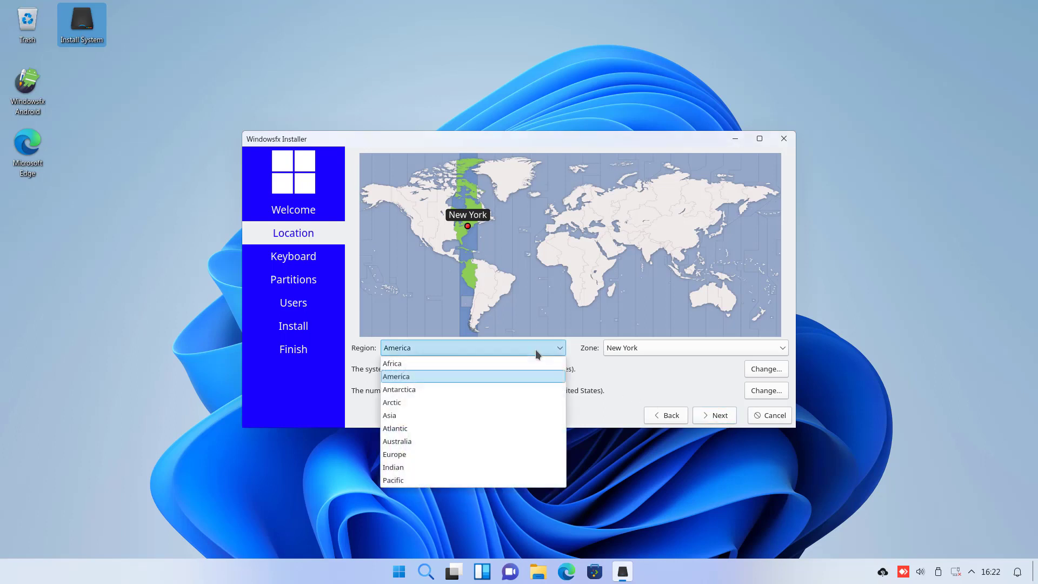
left_click(498, 417)
left_click(638, 353)
left_click(643, 429)
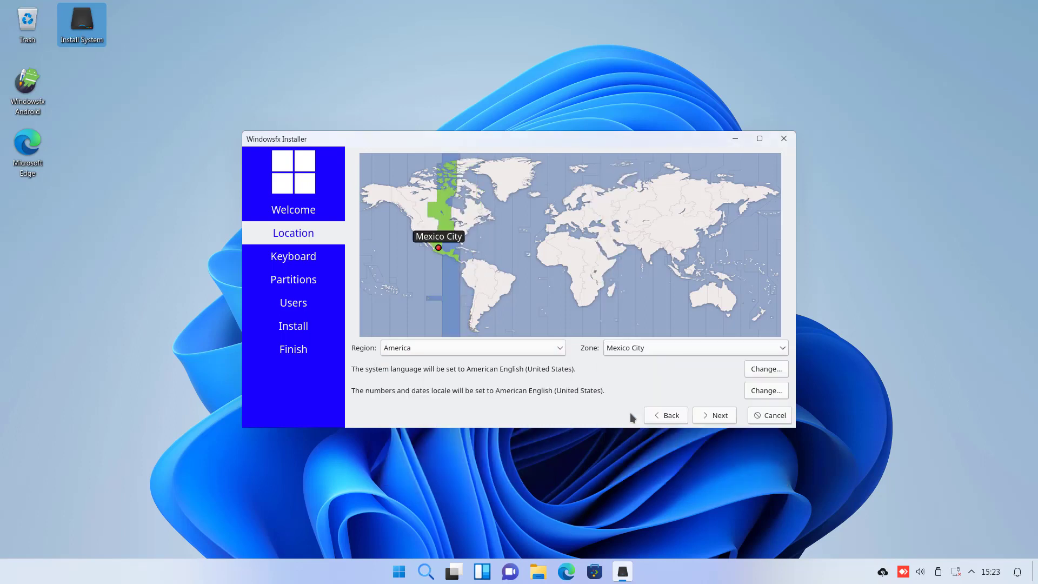
left_click(723, 417)
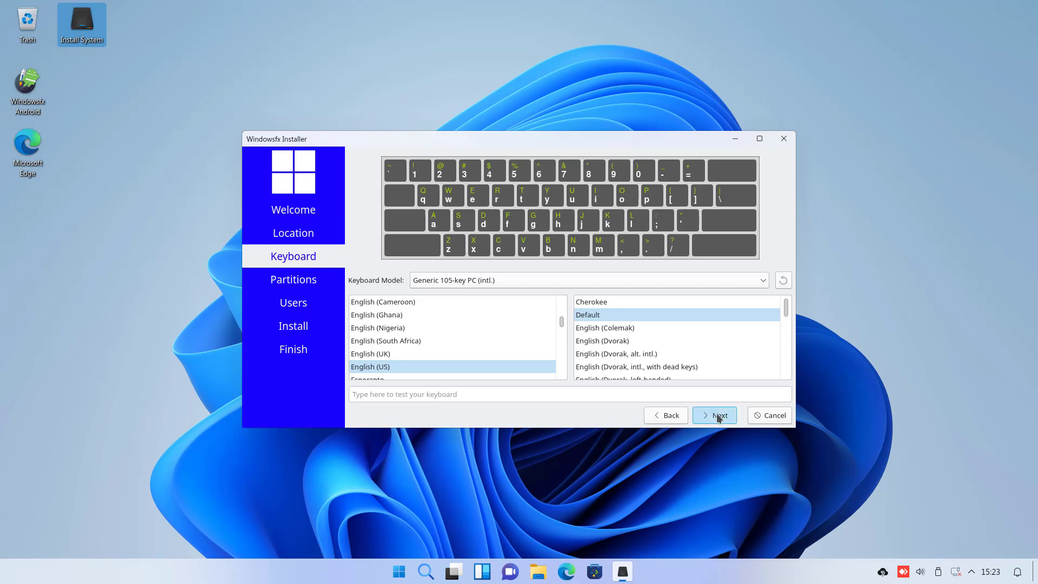
left_click(719, 418)
Choose Erase disk for the 150 GiB VMware Virtual NVMe Disk, leave encryption off, and continue.
left_click(410, 187)
left_click(419, 220)
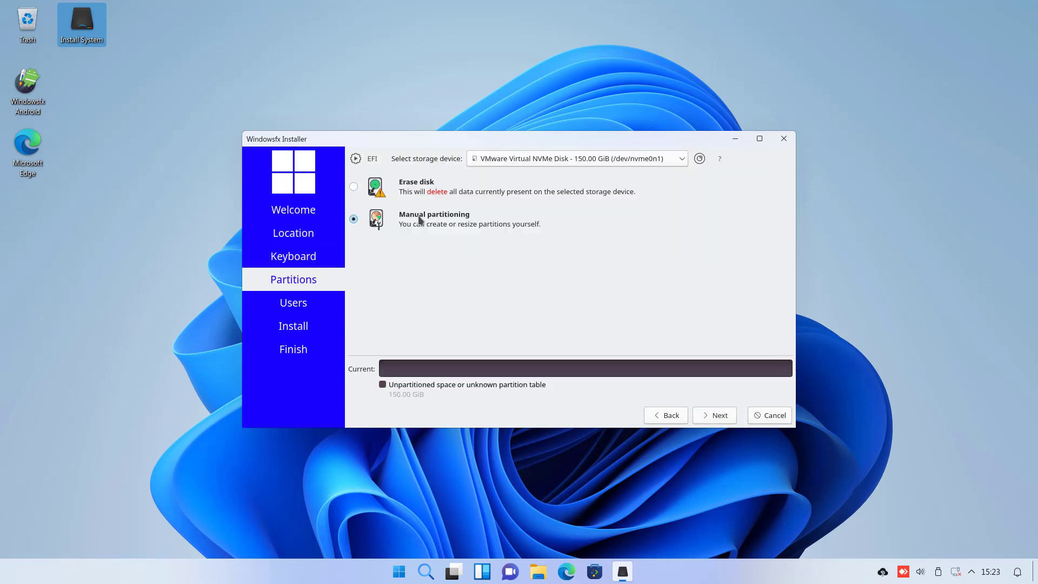
left_click(413, 184)
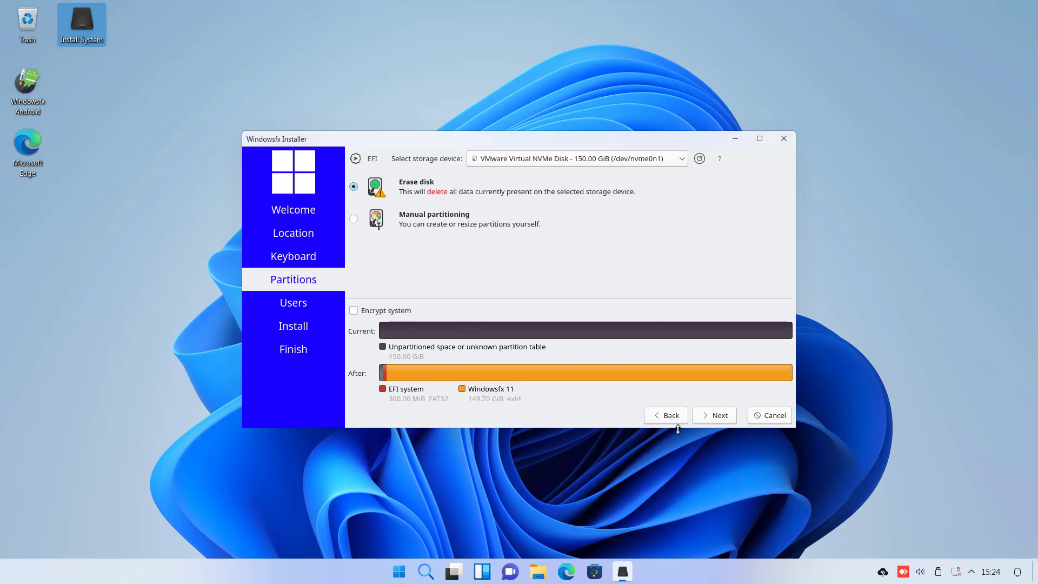
left_click(717, 416)
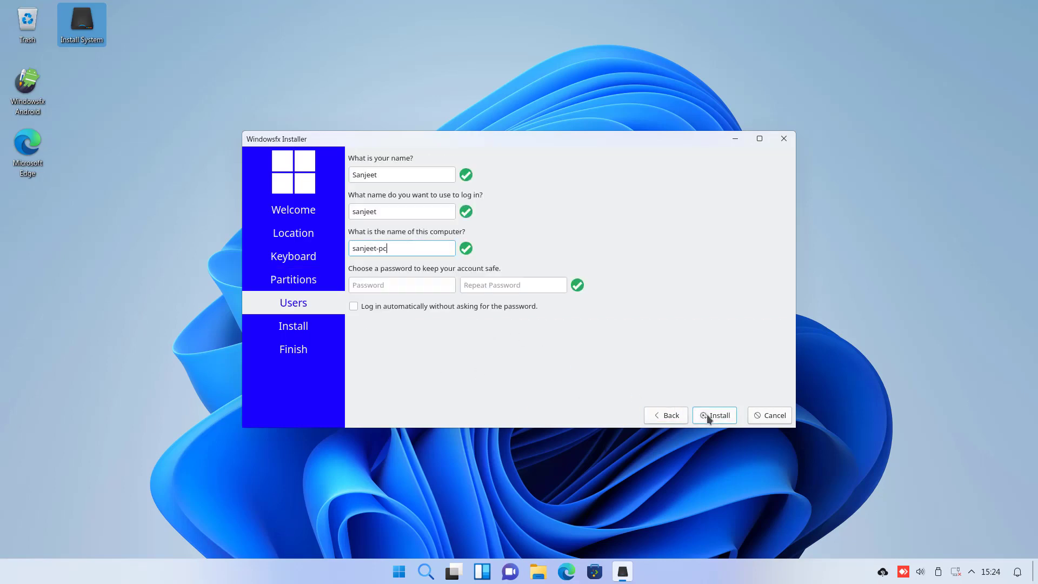
Fill in the user's name, login name and computer name, leave the password empty, and start the installation.
left_click(713, 415)
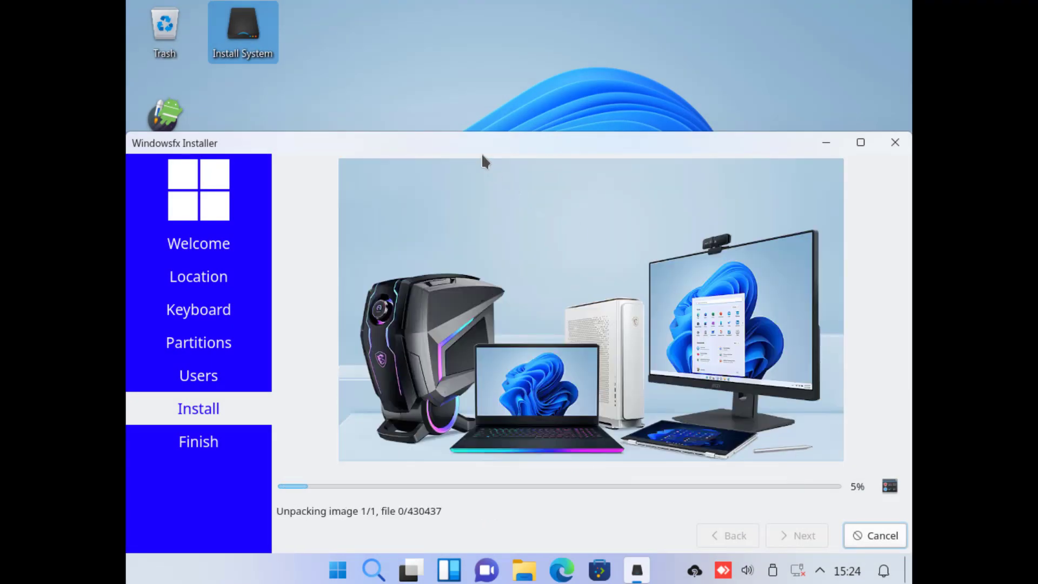
Finish the installation with Restart now enabled, dismissing the trial notification, and log in to the installed system.
left_click_drag(482, 156, 480, 83)
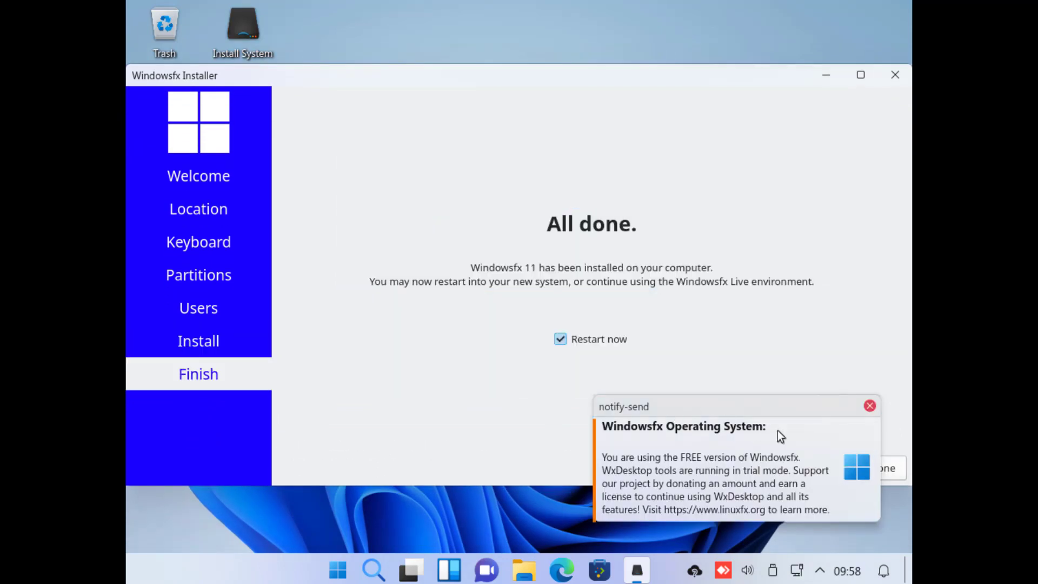
left_click(870, 405)
left_click(874, 470)
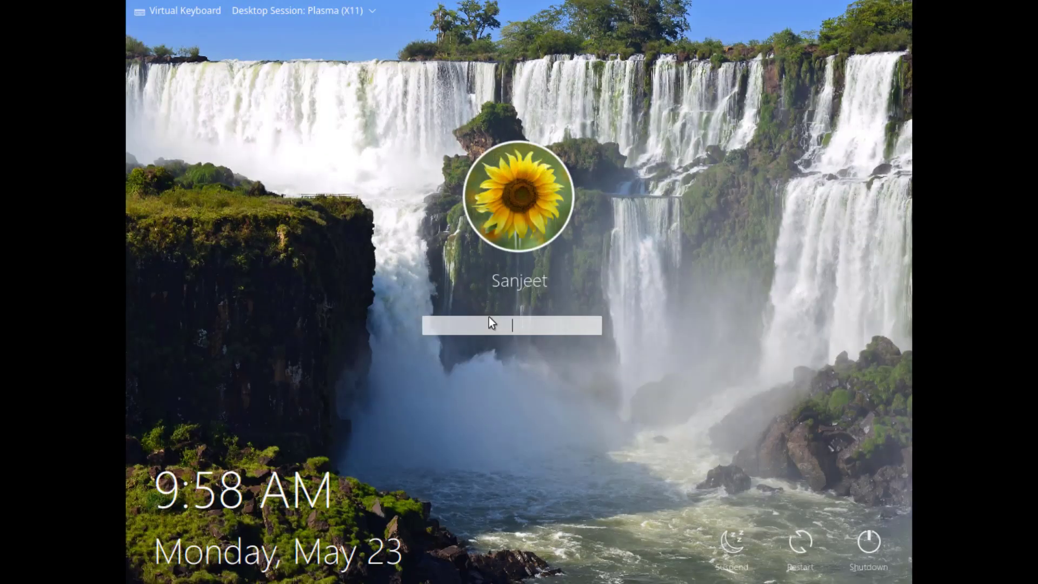
key("Return")
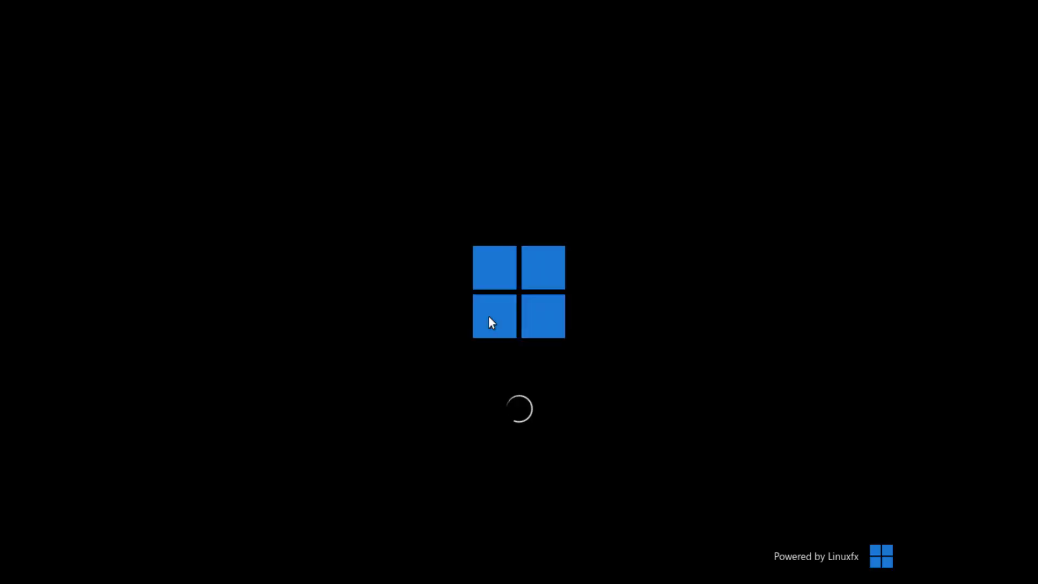
Refresh the desktop and launch System Monitor.
right_click(446, 171)
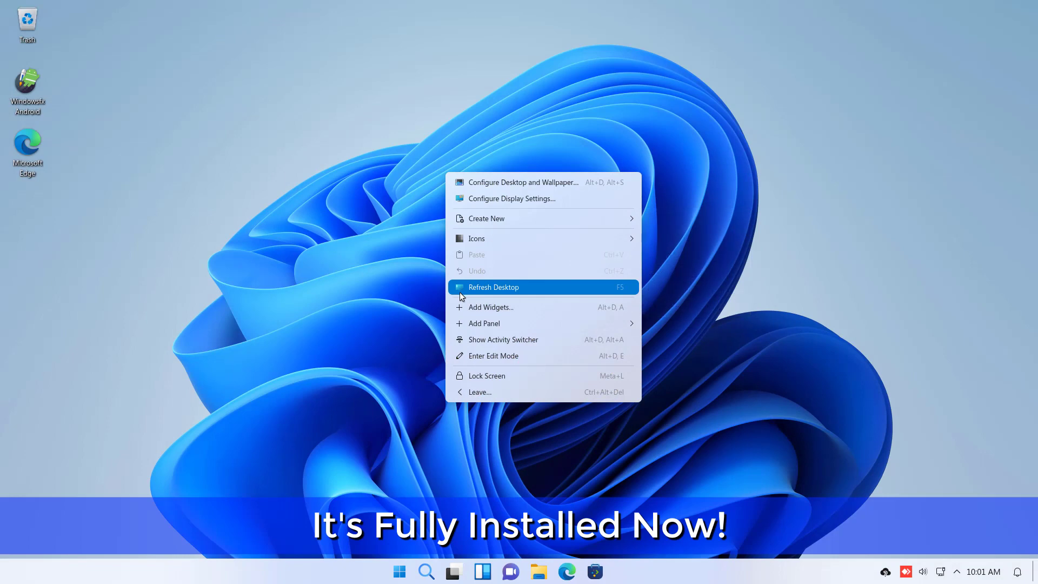
left_click(494, 287)
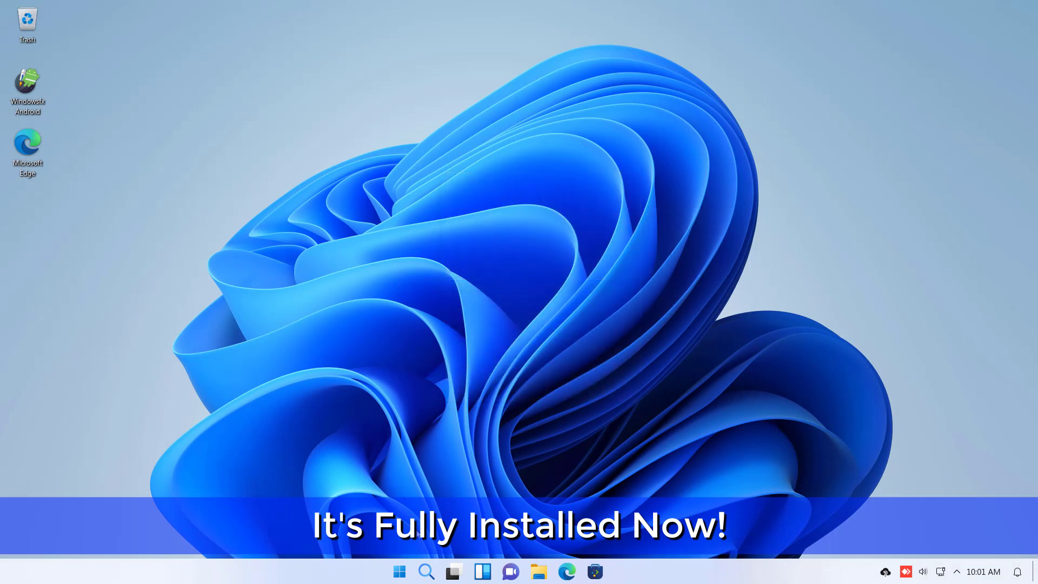
left_click(399, 574)
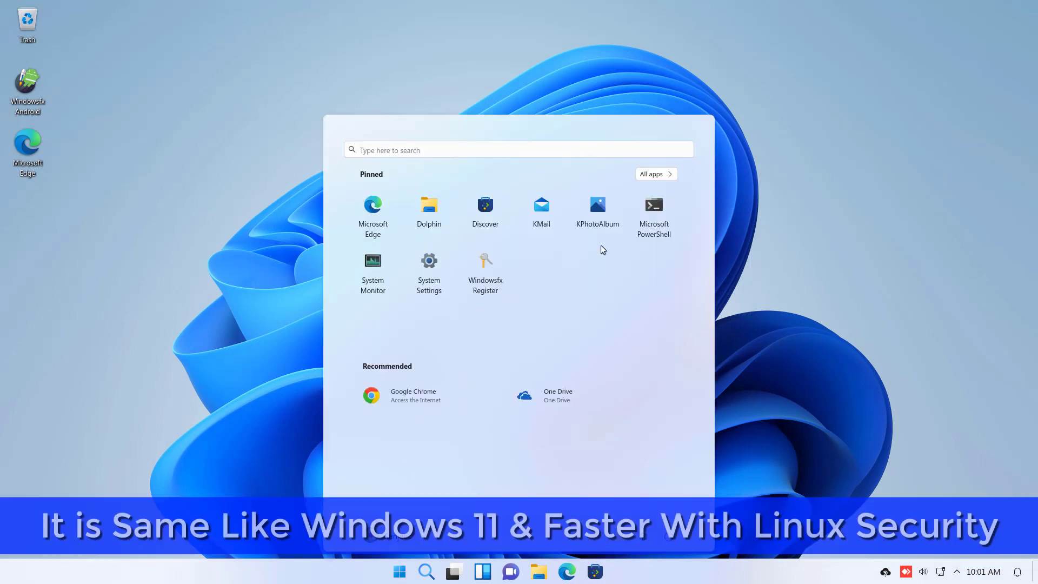
left_click(372, 265)
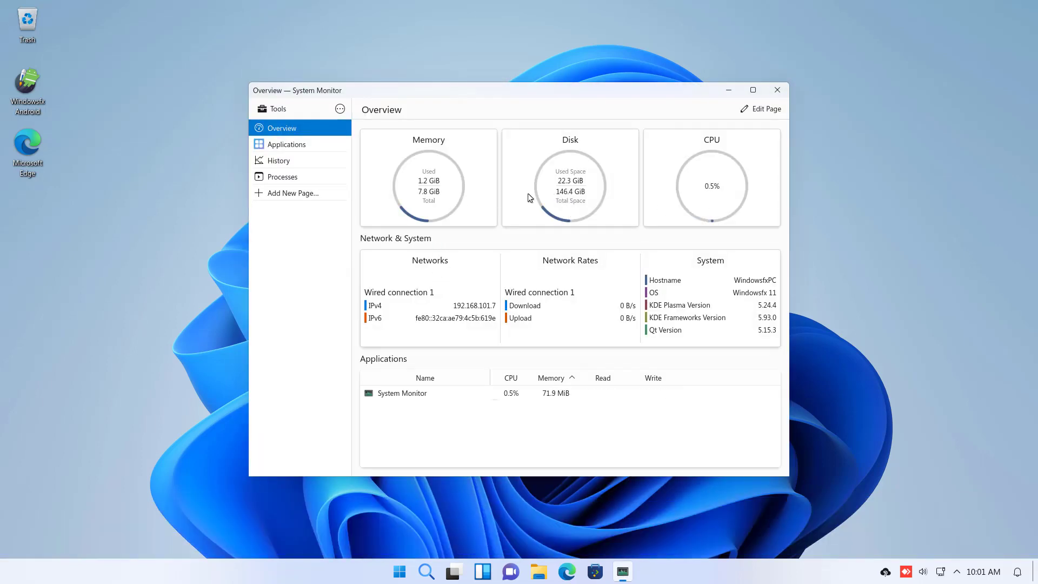
Review System Monitor's Applications, History and Processes pages, toggle the memory sort order, revisit the Overview and close it.
left_click(290, 148)
left_click(290, 161)
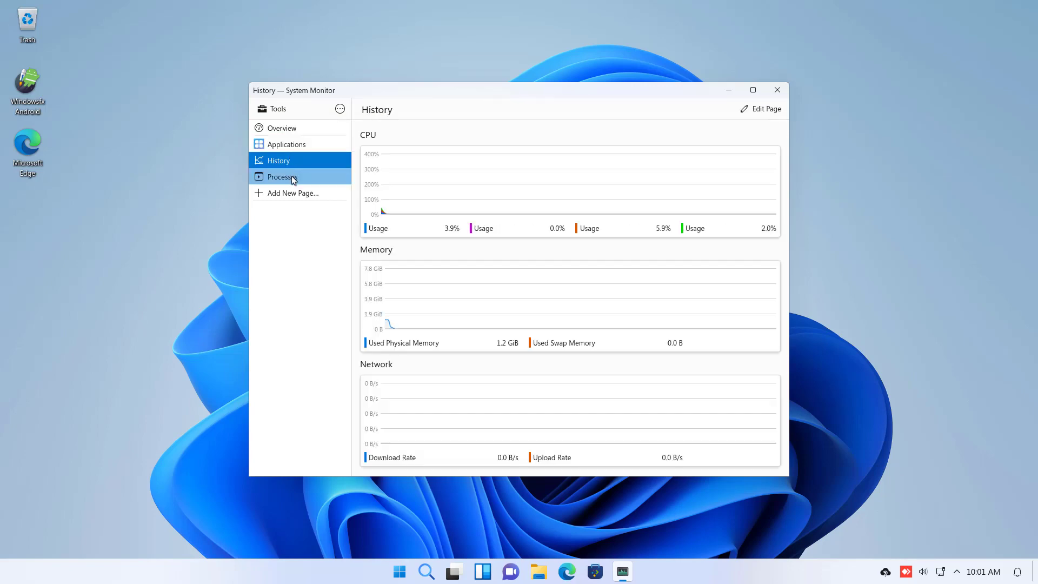
left_click(292, 177)
scroll(472, 265, "down", 1)
scroll(471, 258, "up", 1)
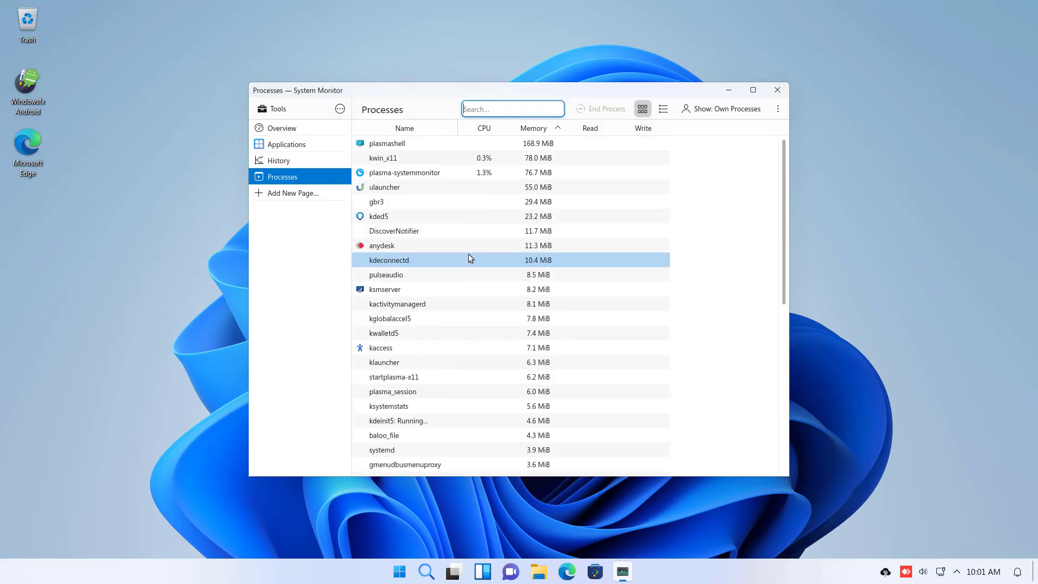
left_click(535, 128)
left_click(536, 130)
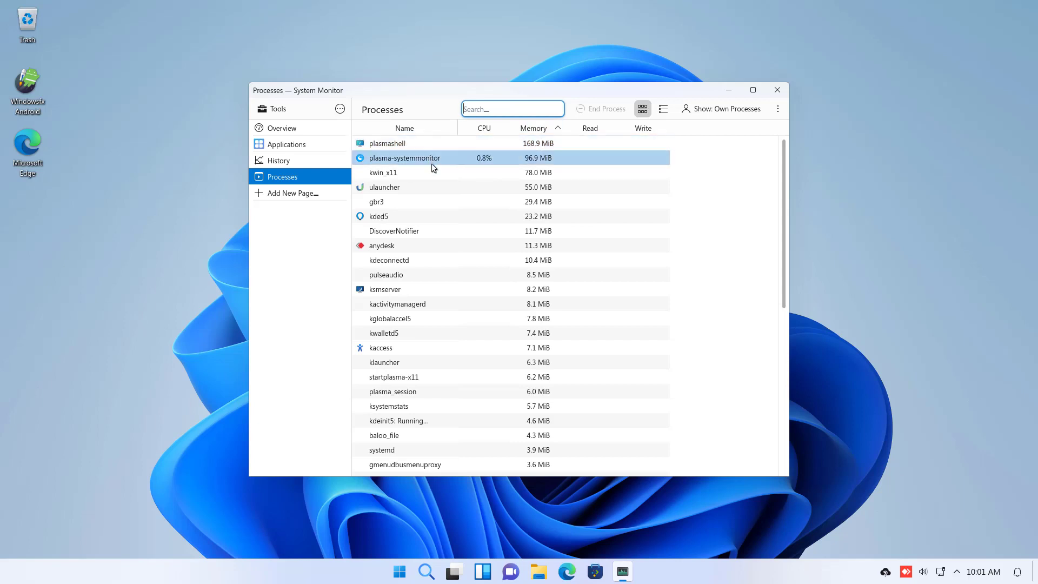
left_click(296, 134)
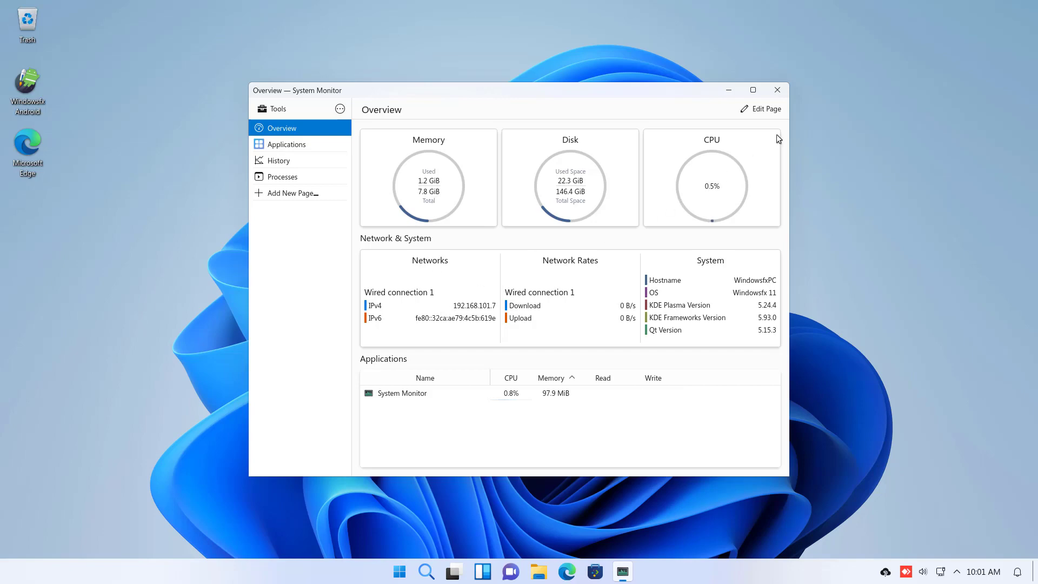
left_click(777, 90)
View the calendar, open the settings of Wired connection 1 for inspection, and close them without changes.
left_click(984, 574)
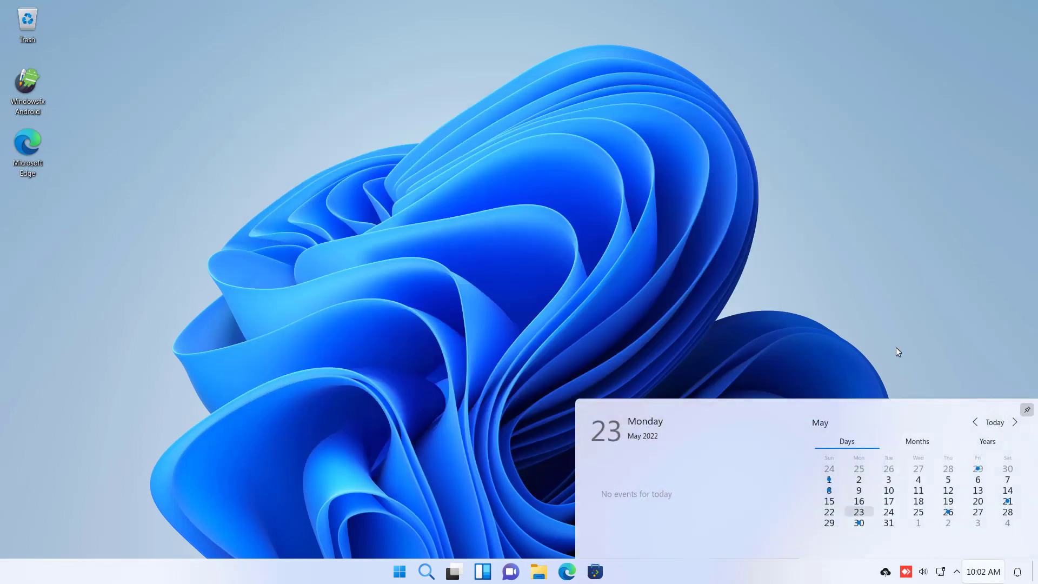
left_click(958, 336)
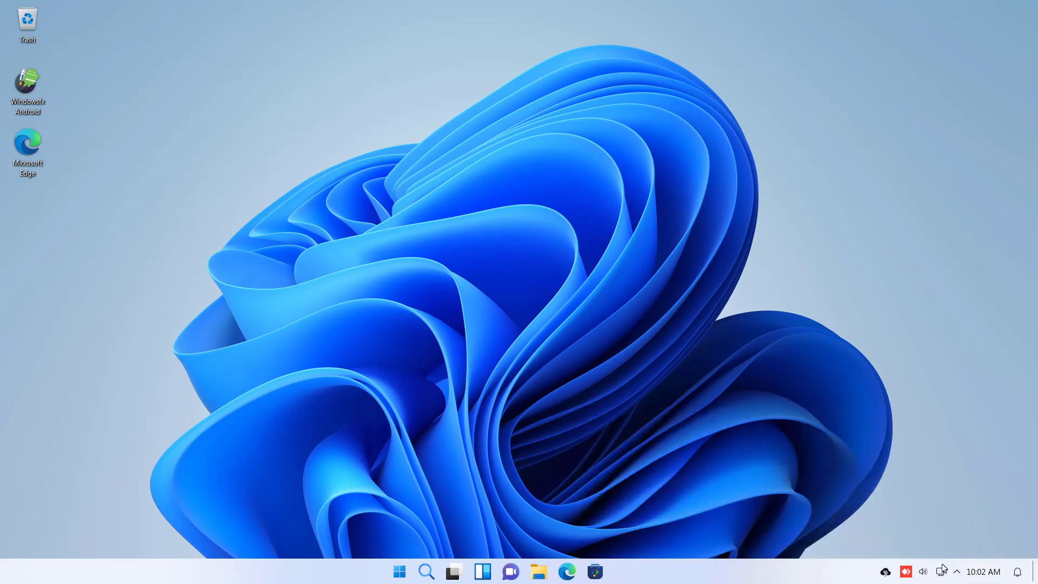
left_click(941, 573)
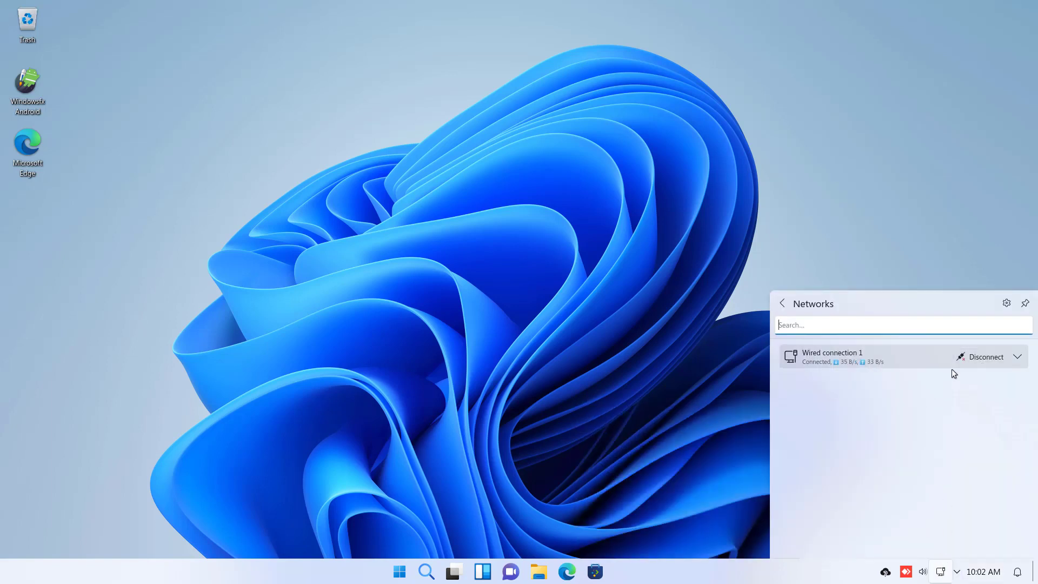
left_click(1006, 303)
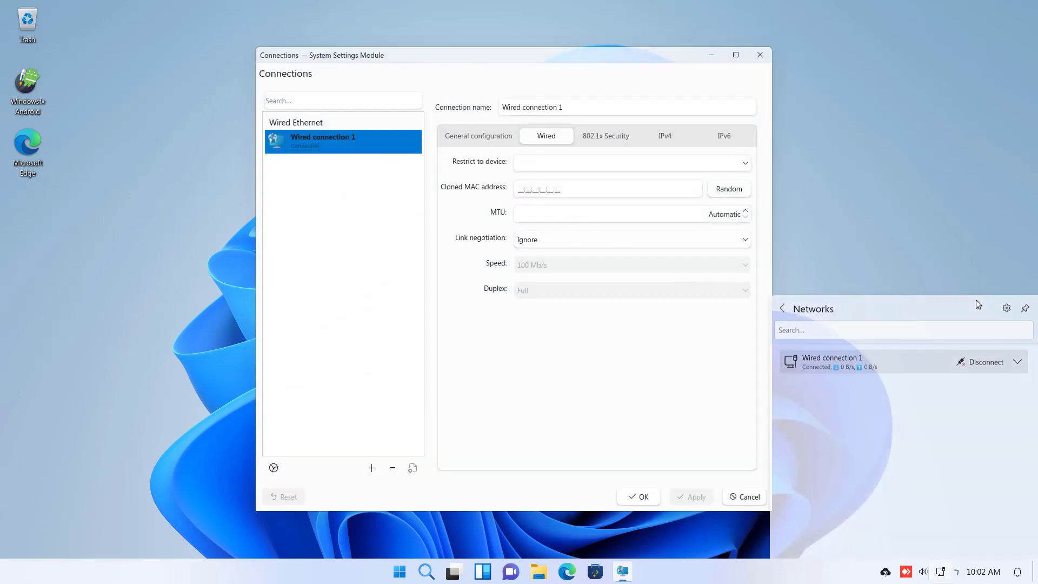
left_click(760, 57)
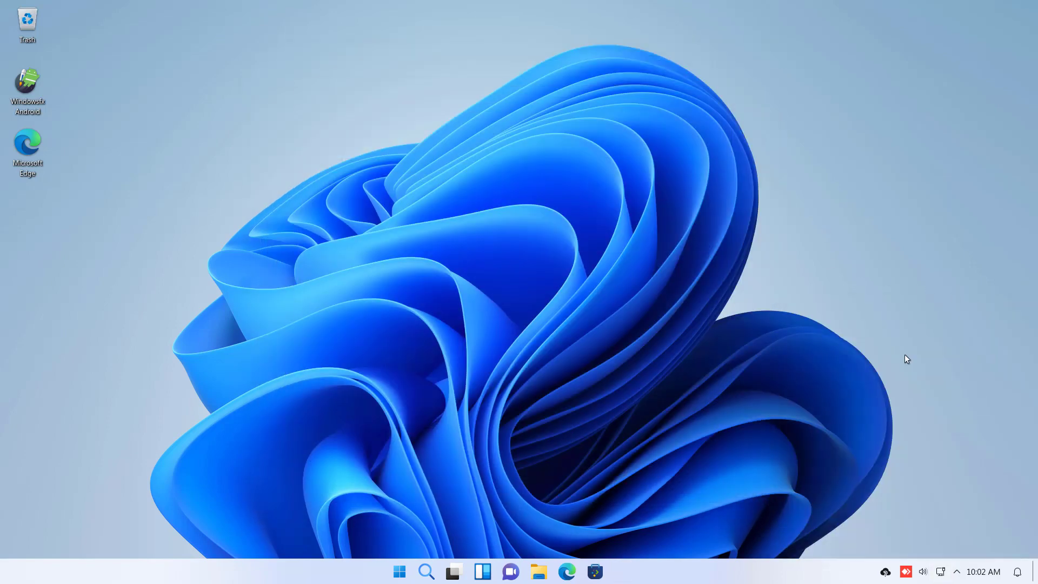
View the weather widget's Details and 3 Days forecast for Agartala.
left_click(874, 575)
left_click(894, 468)
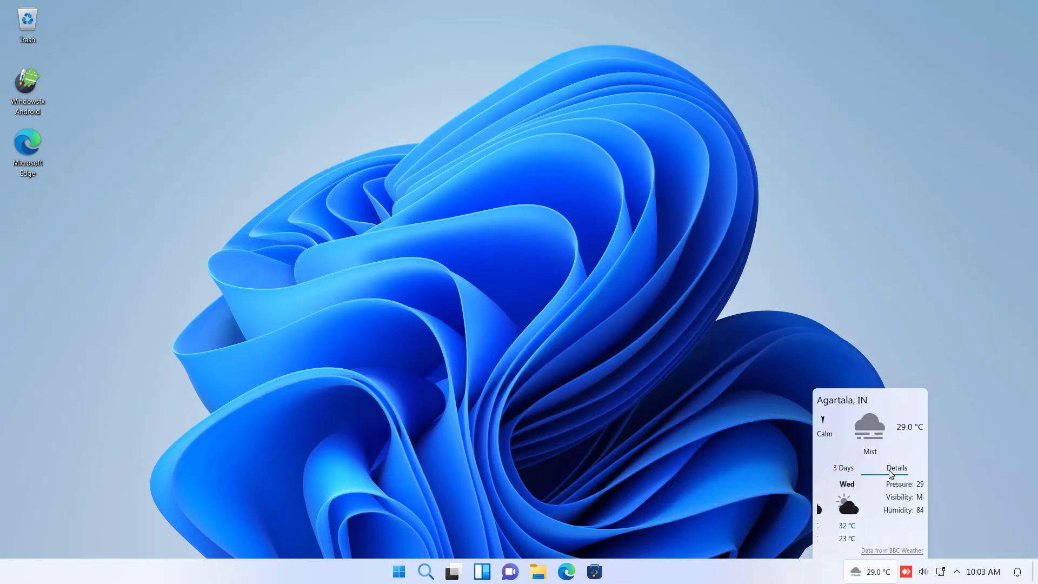
left_click(844, 468)
Check the audio volume controls for applications and for devices.
left_click(922, 571)
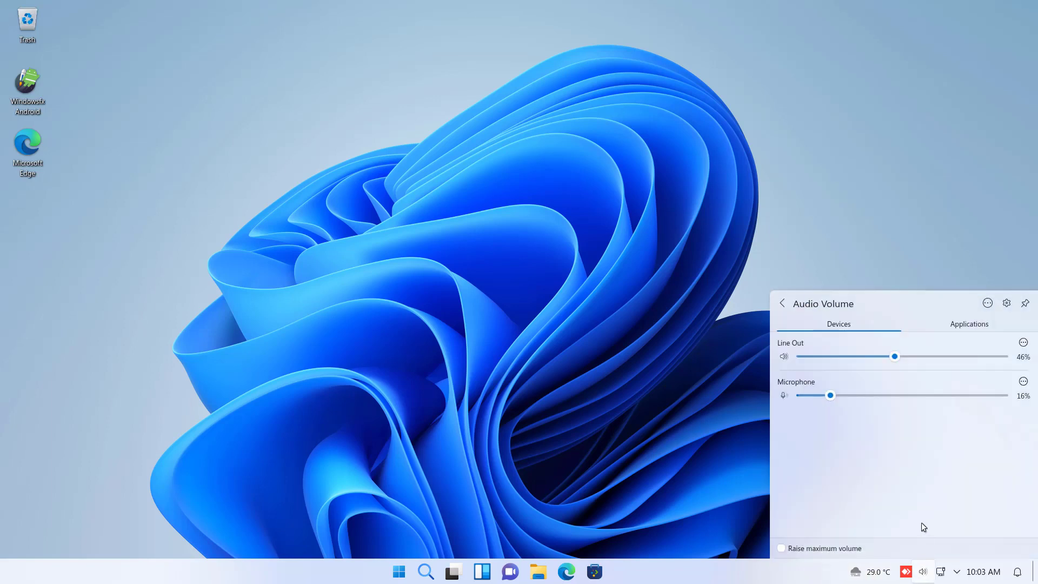
left_click(958, 323)
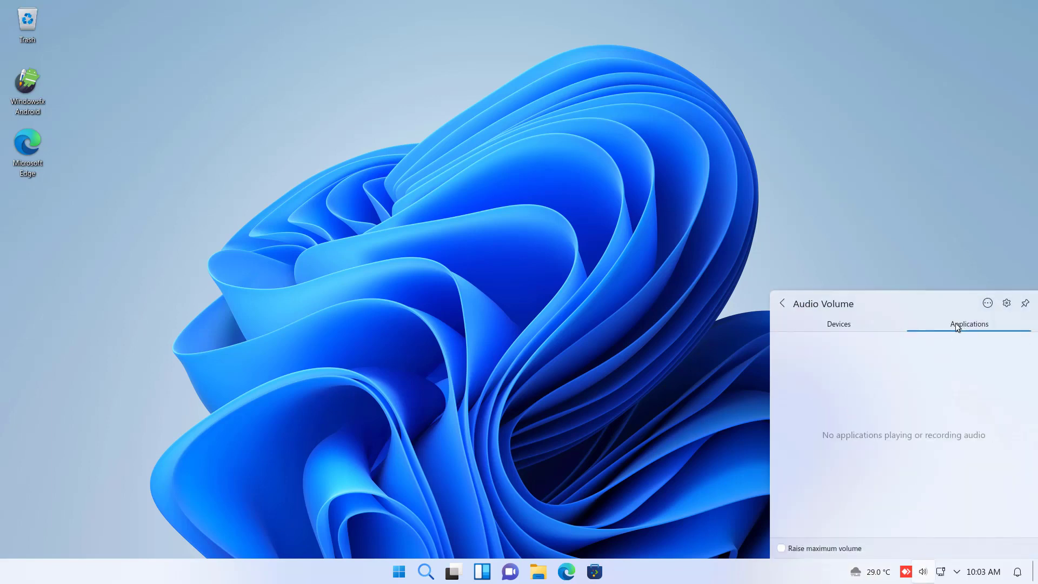
left_click(839, 324)
Turn Night Color off and return to the Status and Notifications overview.
left_click(957, 571)
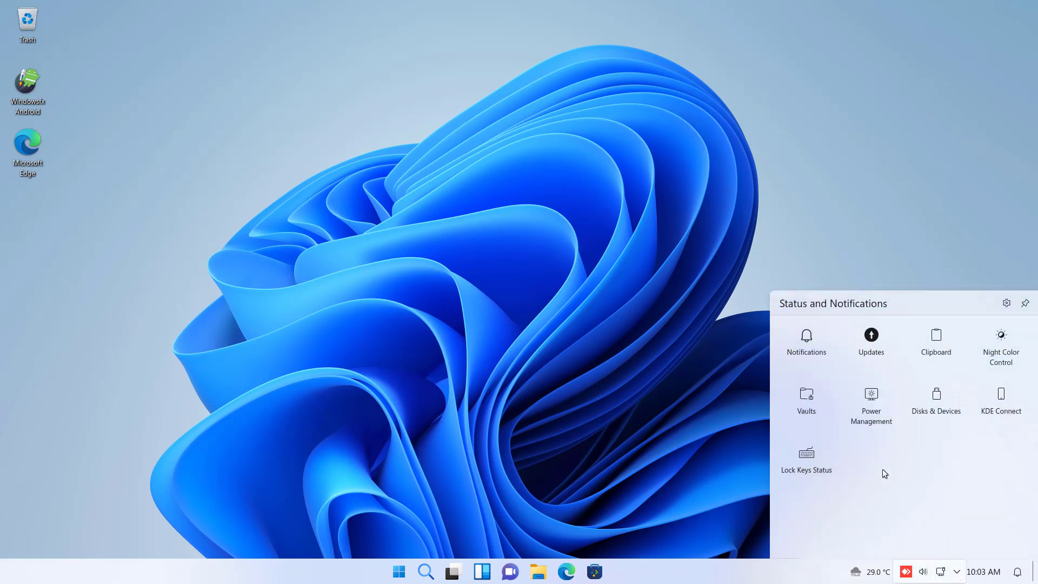
left_click(998, 359)
left_click(998, 359)
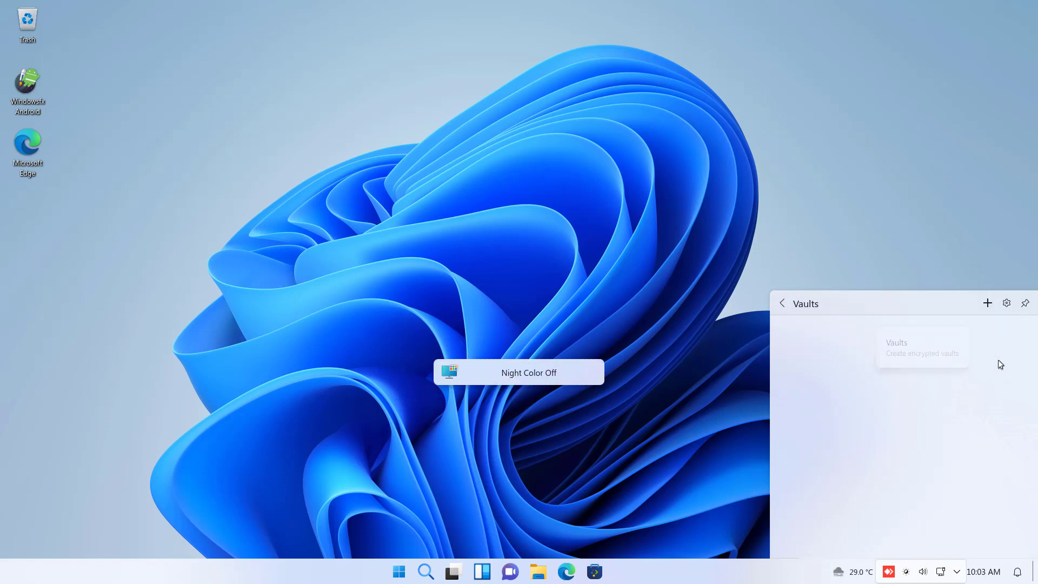
left_click(953, 573)
left_click(953, 573)
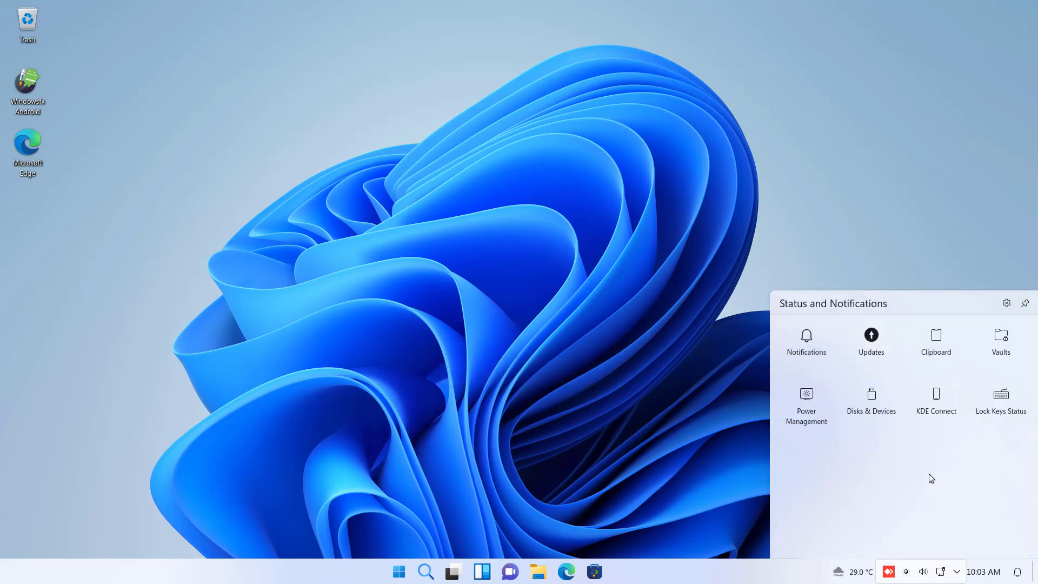
Open the available updates in Discover, start installing all of them, and get back to the desktop.
left_click(871, 341)
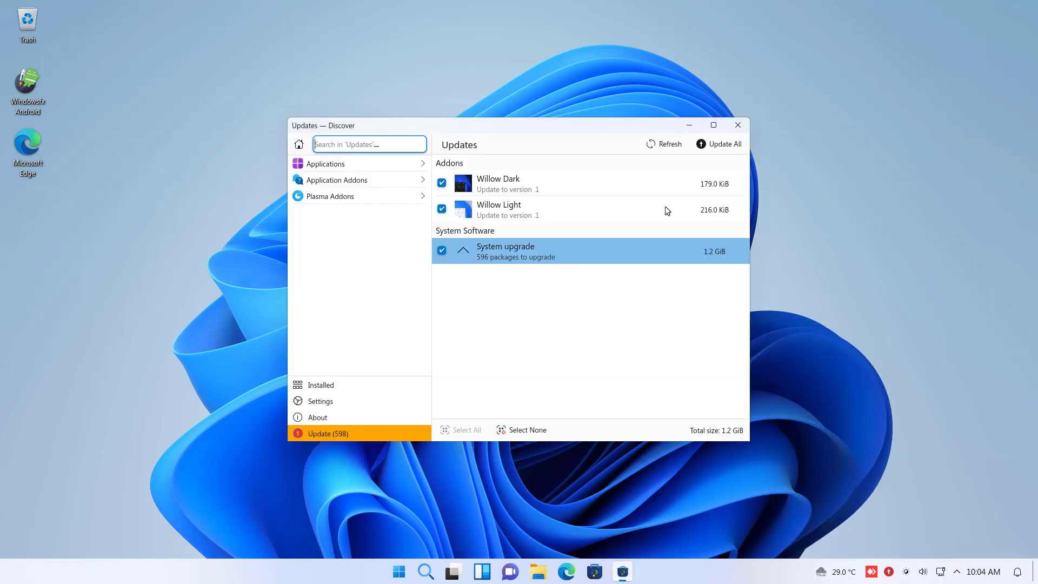
left_click(719, 143)
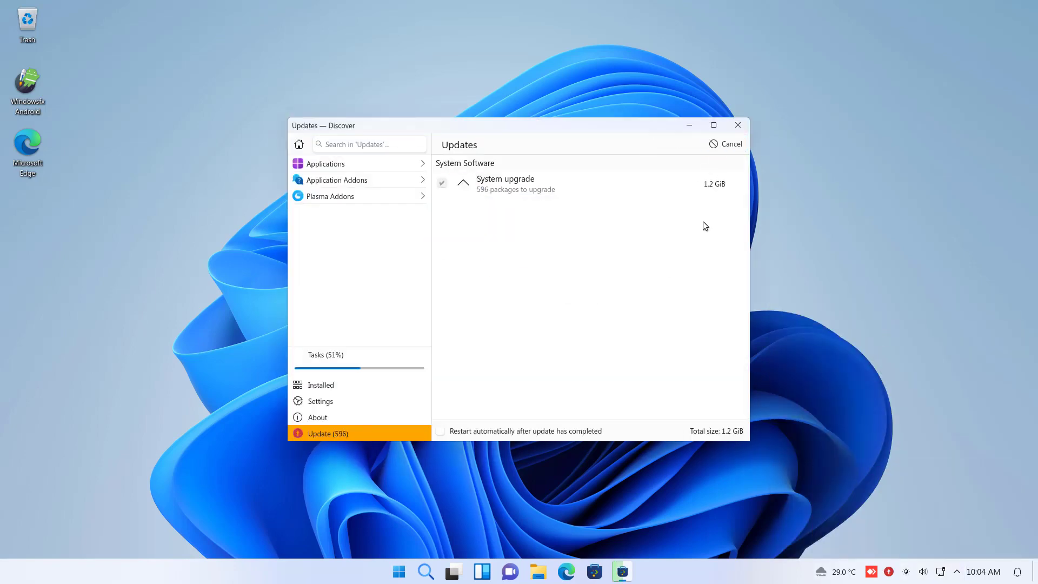
left_click(666, 267)
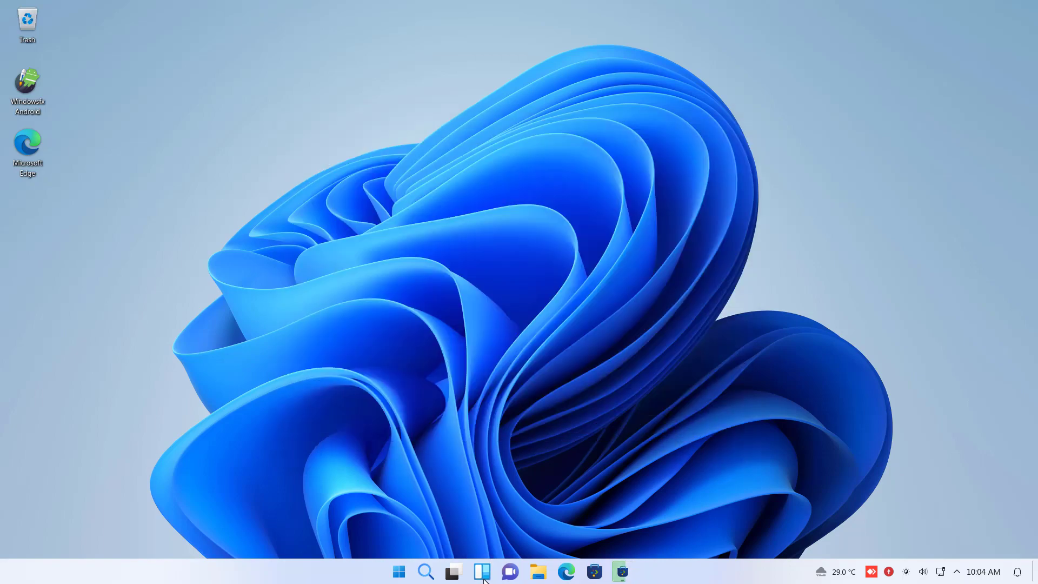
Browse the available desktop widgets and add an Analog Clock to the desktop.
left_click(482, 571)
scroll(132, 178, "down", 15)
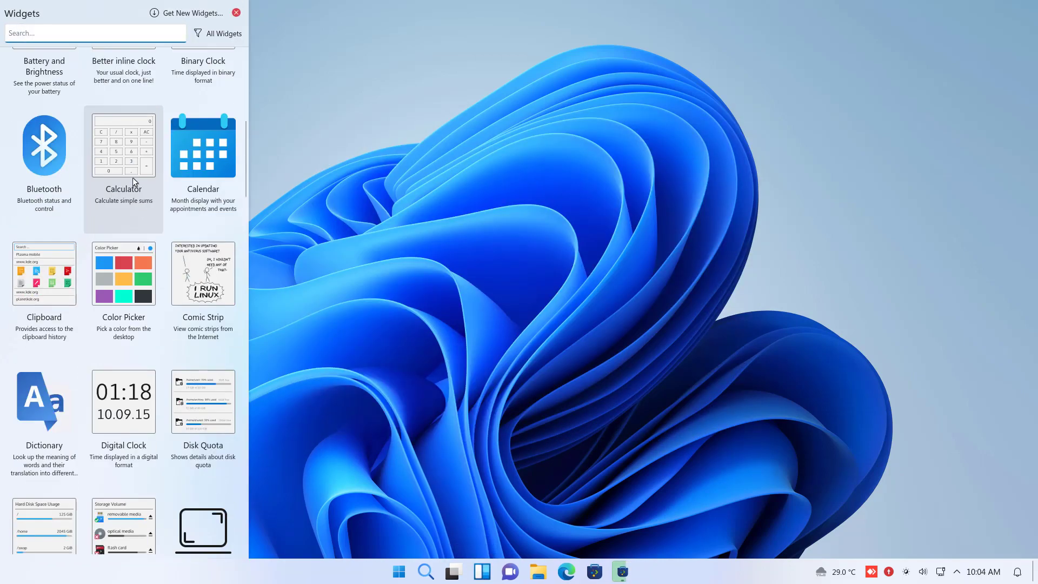
scroll(140, 252, "down", 5)
left_click_drag(241, 254, 241, 64)
left_click_drag(53, 221, 140, 198)
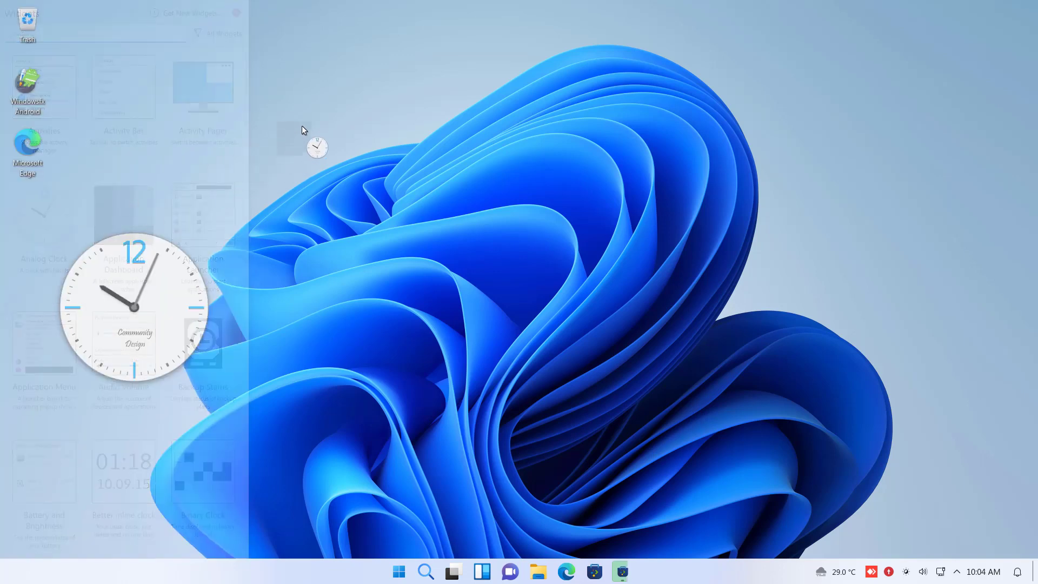
Place a second Analog Clock on the desktop and remove it.
left_click_drag(301, 125, 304, 122)
right_click(379, 189)
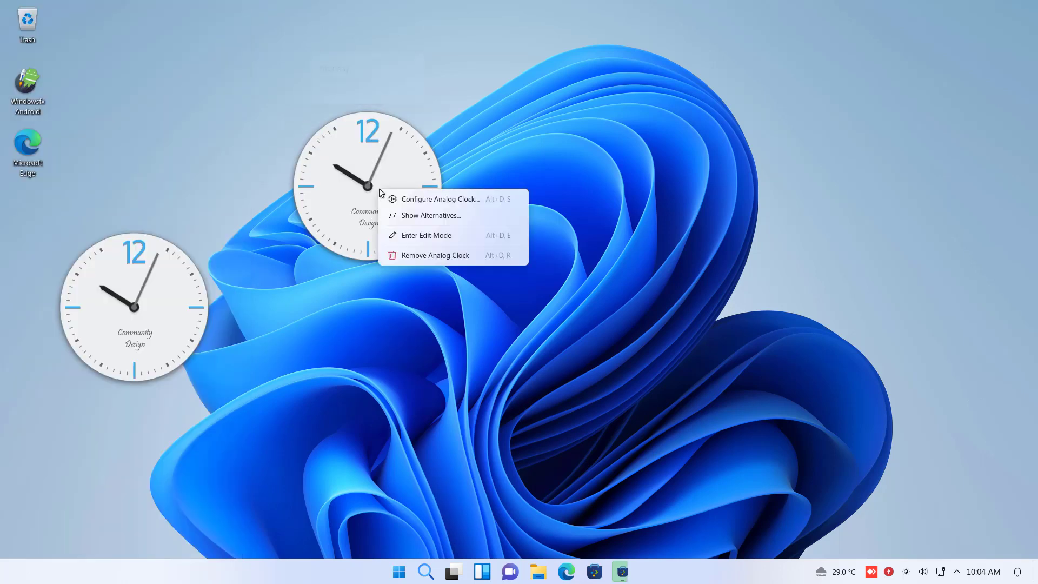
left_click(414, 255)
Switch the remaining Analog Clock to the alternative Better inline clock widget.
right_click(191, 304)
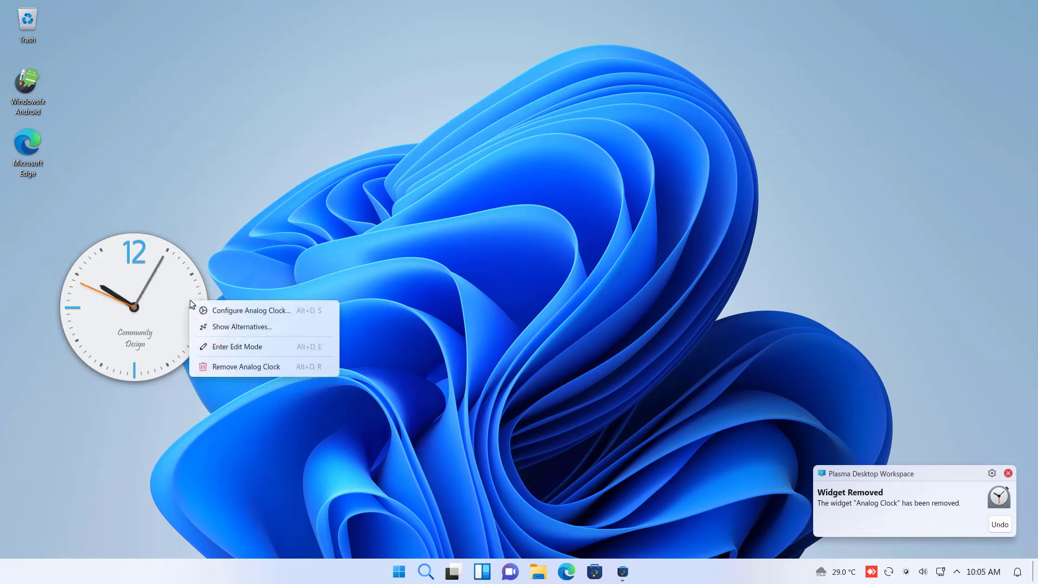
left_click(242, 326)
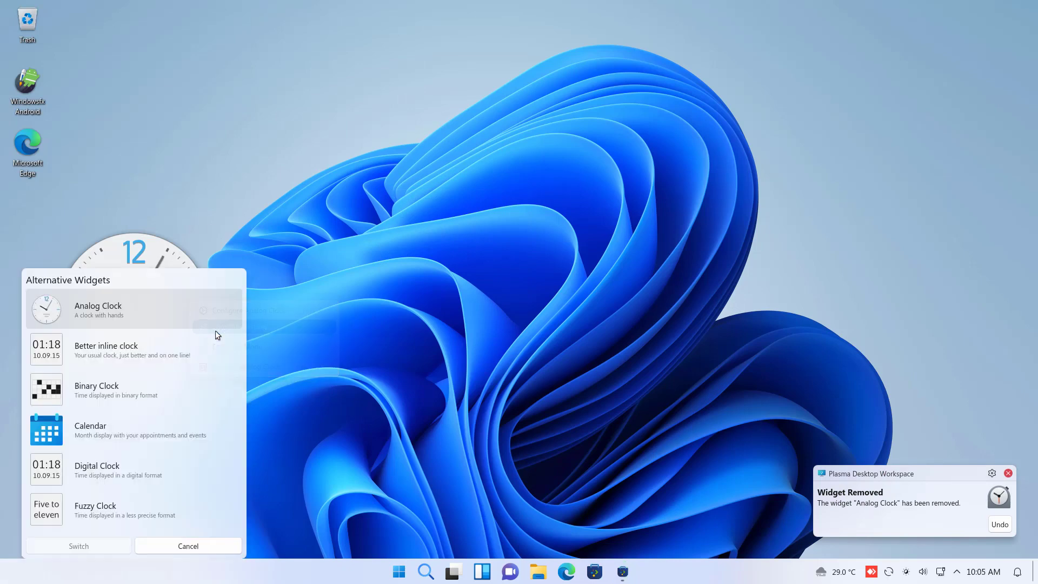
left_click(186, 349)
left_click(99, 542)
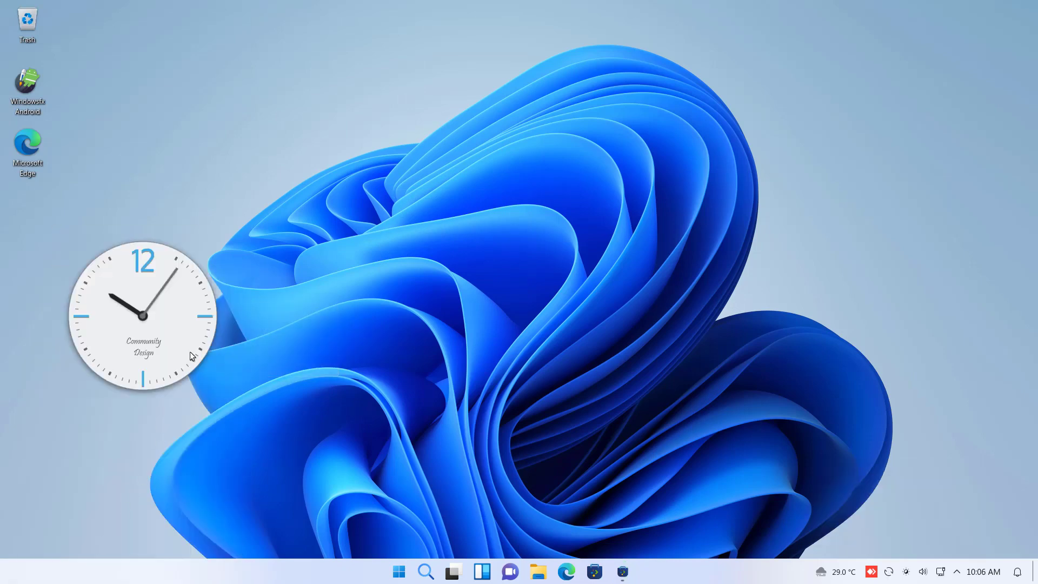
Enter the desktop's edit mode and move the Analog Clock to the upper-right area of the desktop.
right_click(190, 352)
left_click(238, 399)
mouse_move(186, 312)
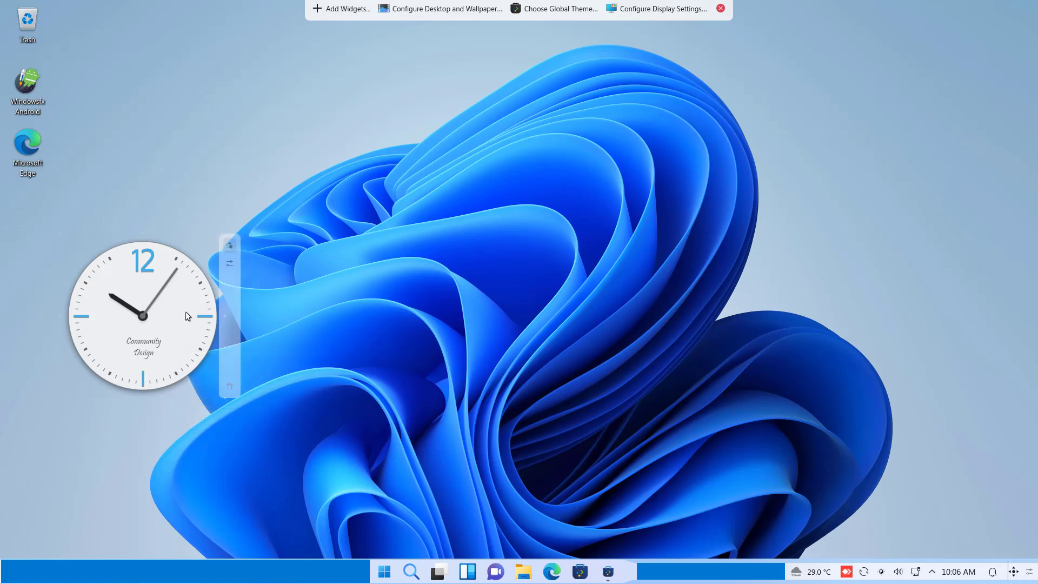
left_click_drag(186, 312, 971, 164)
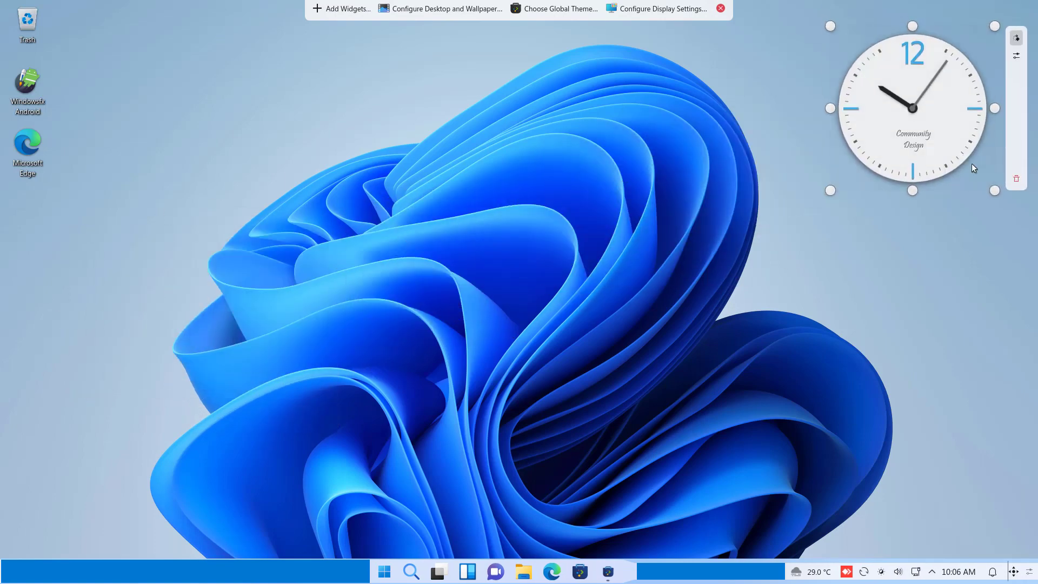
Position the Individual Core Usage widget directly below the Analog Clock on the desktop.
right_click(713, 144)
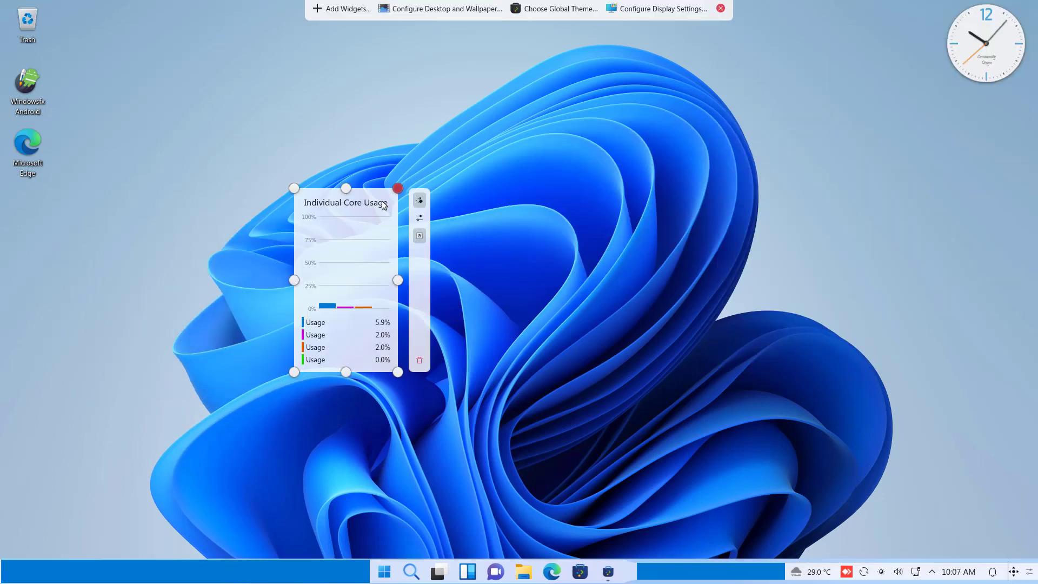
left_click_drag(382, 204, 916, 229)
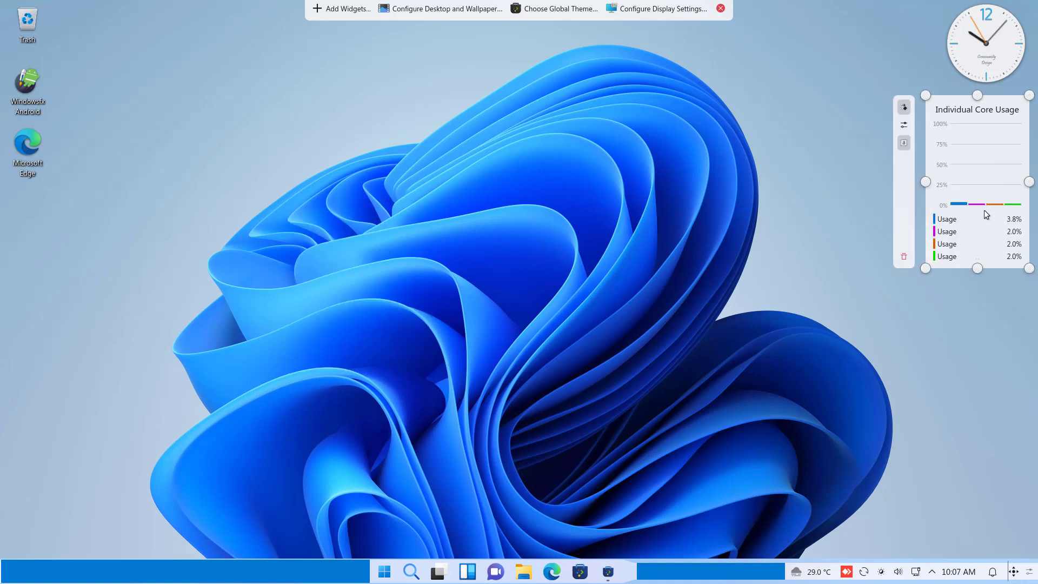
Turn on Stacked Bars in the Individual Core Usage widget's bar chart details and apply the change.
key("alt+d")
key("s")
left_click(346, 210)
left_click(333, 173)
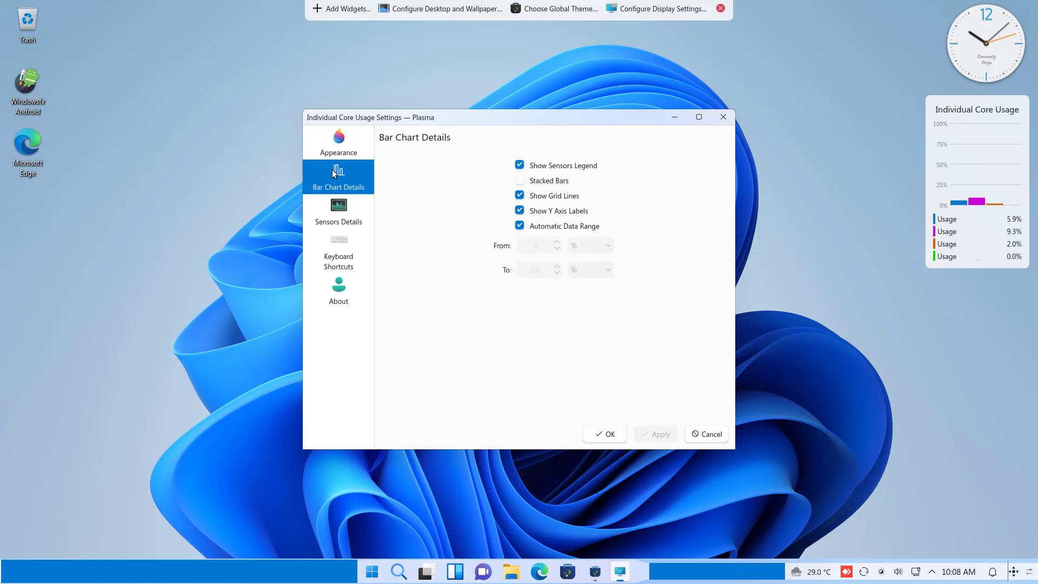
left_click(518, 179)
left_click(359, 141)
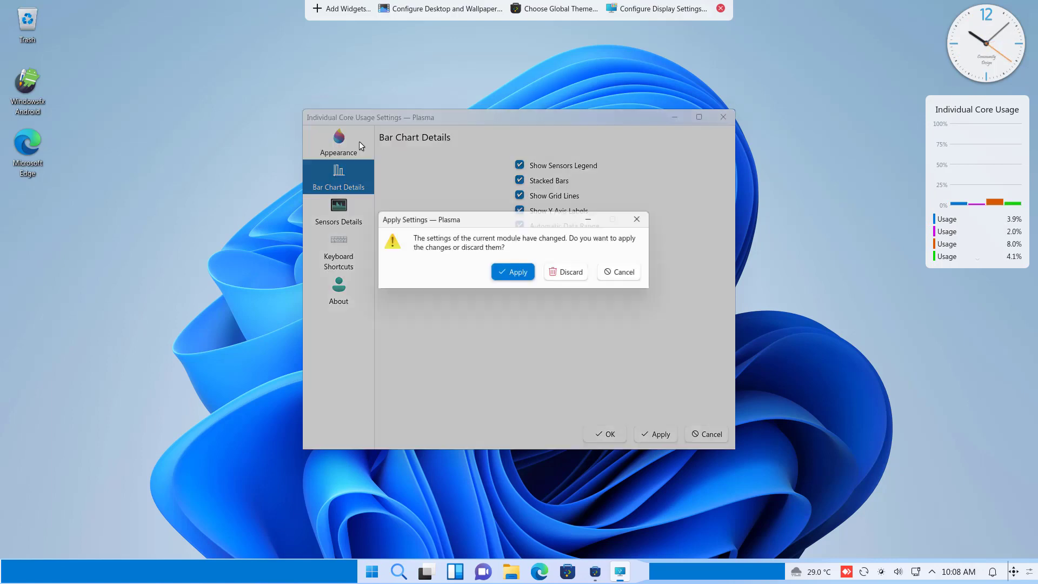
left_click(526, 274)
Change the Individual Core Usage widget's display style to Pie Chart and close its settings.
left_click(565, 233)
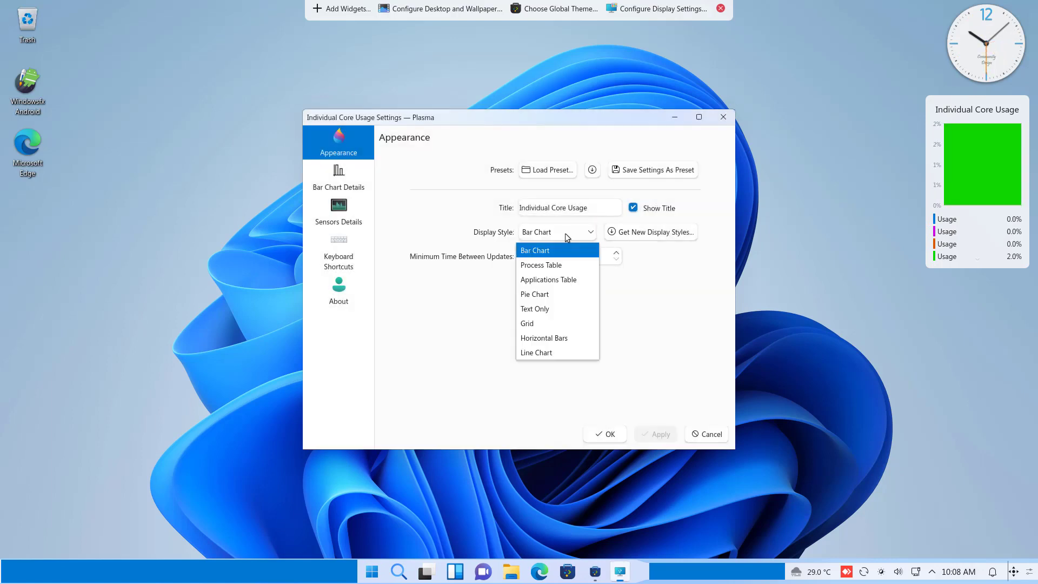
left_click(562, 268)
scroll(566, 239, "down", 2)
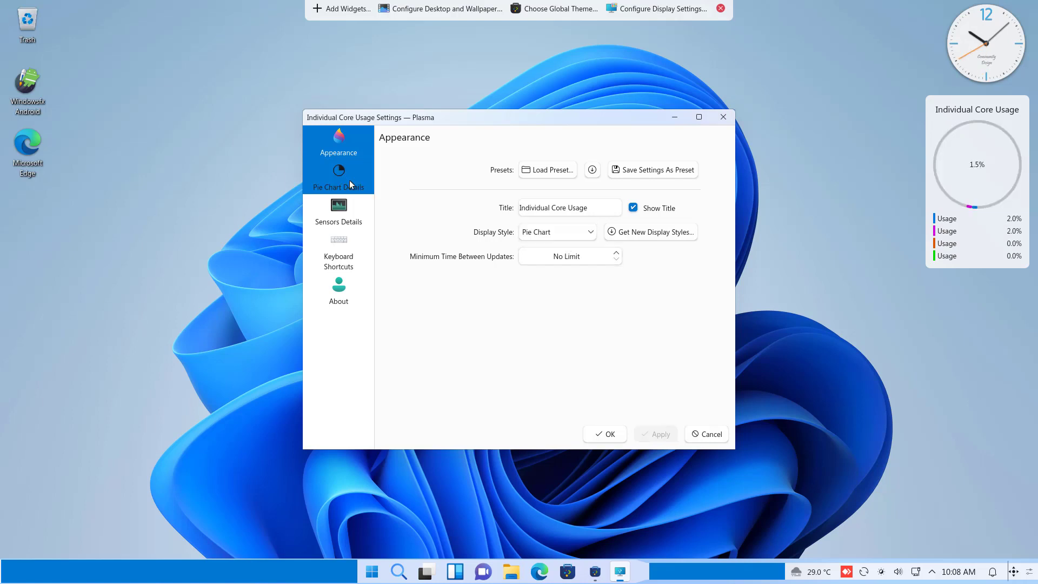
left_click(349, 180)
key("Escape")
Remove the Individual Core Usage widget from the desktop, leave edit mode and dismiss the removal notification.
mouse_move(922, 222)
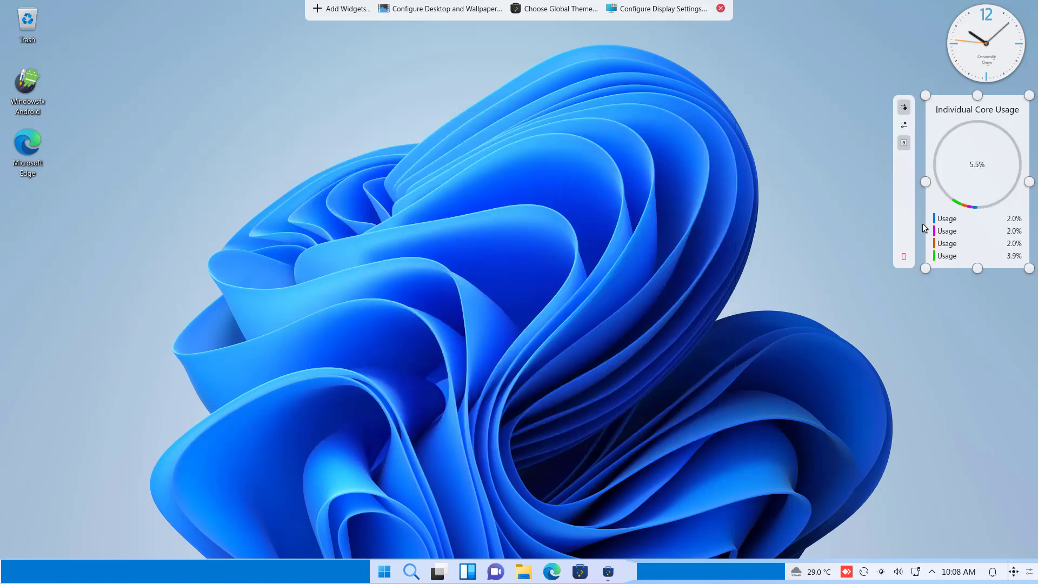
left_click(902, 256)
left_click(720, 8)
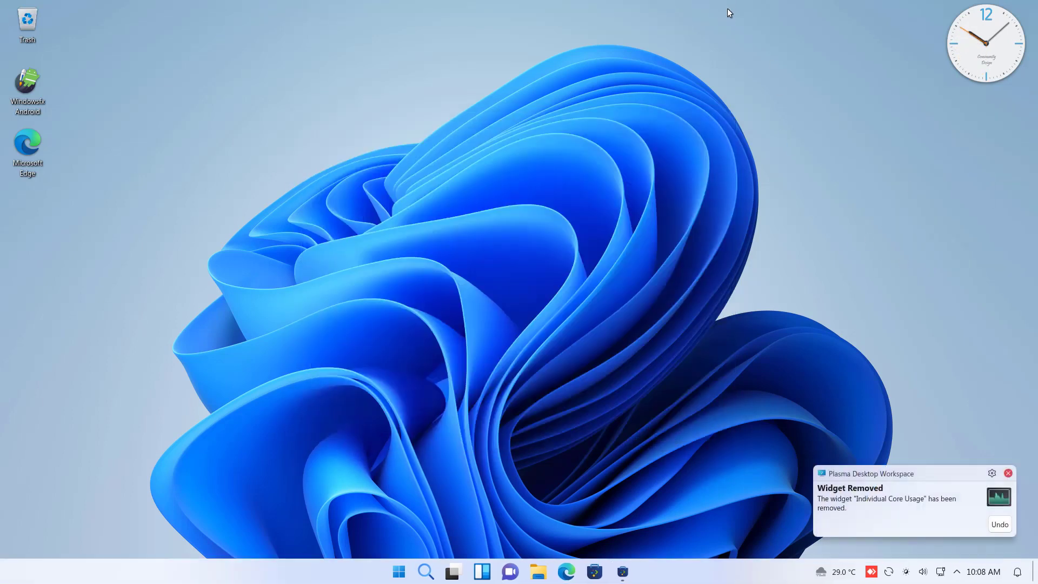
left_click(1009, 473)
Launch Google Chrome, look through the YouTube home page in a widened window, and close the browser.
left_click(398, 572)
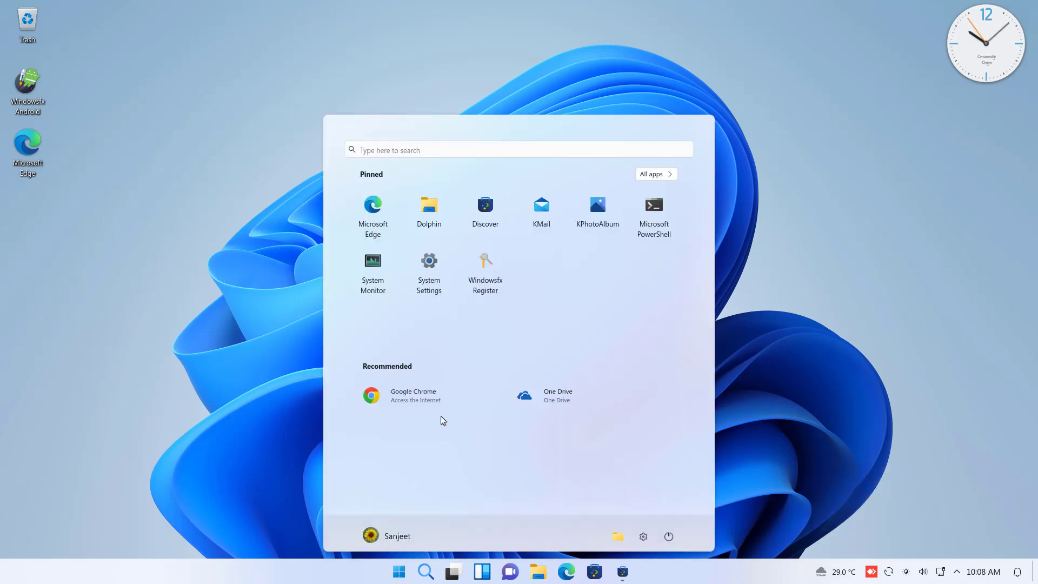
left_click(415, 390)
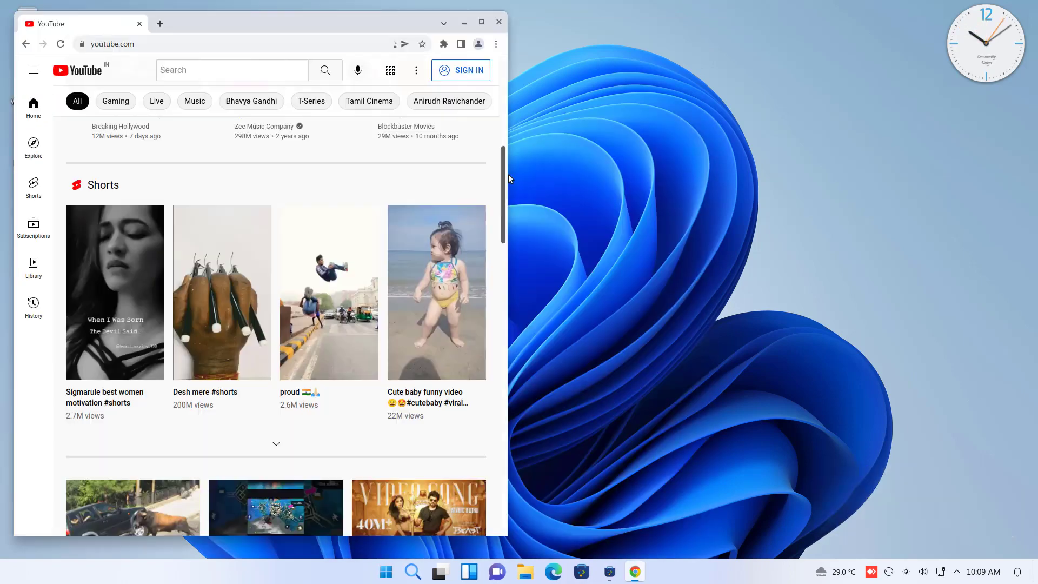
left_click_drag(509, 174, 783, 209)
scroll(349, 311, "down", 15)
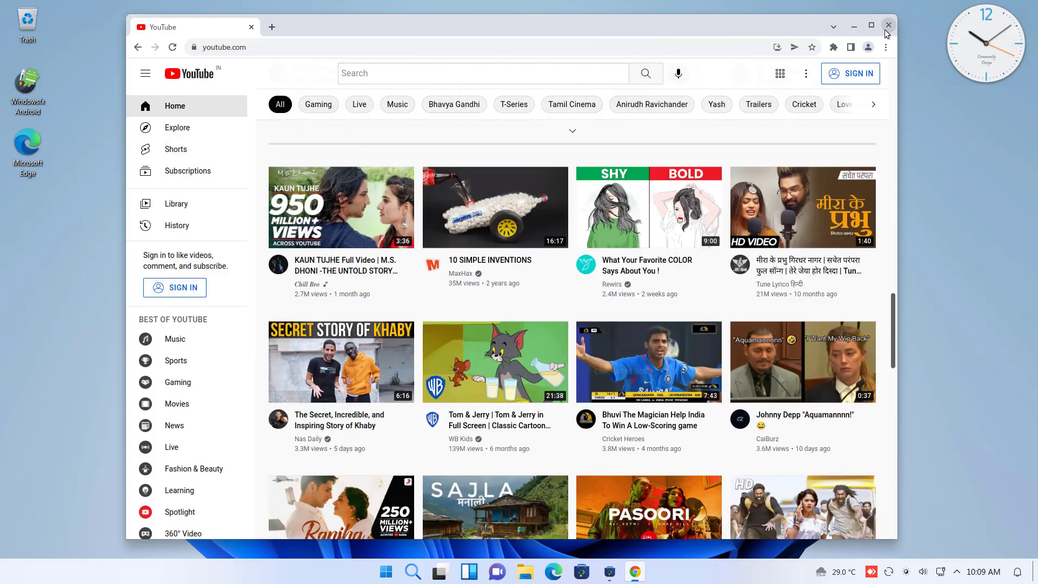
left_click(888, 27)
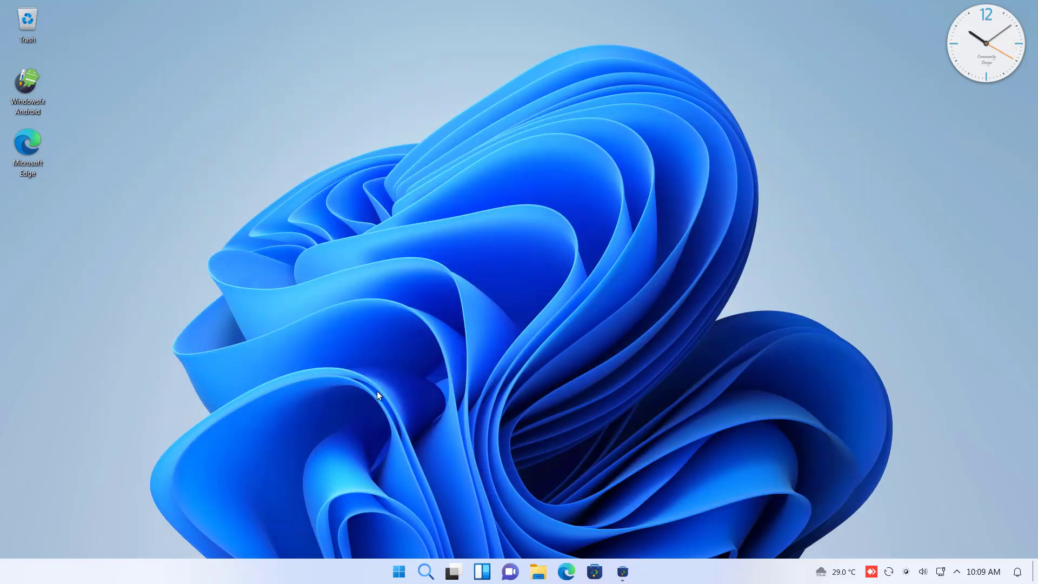
Search the system for "g", launch Gwenview from the results, and close it after viewing.
left_click(426, 572)
type("goo")
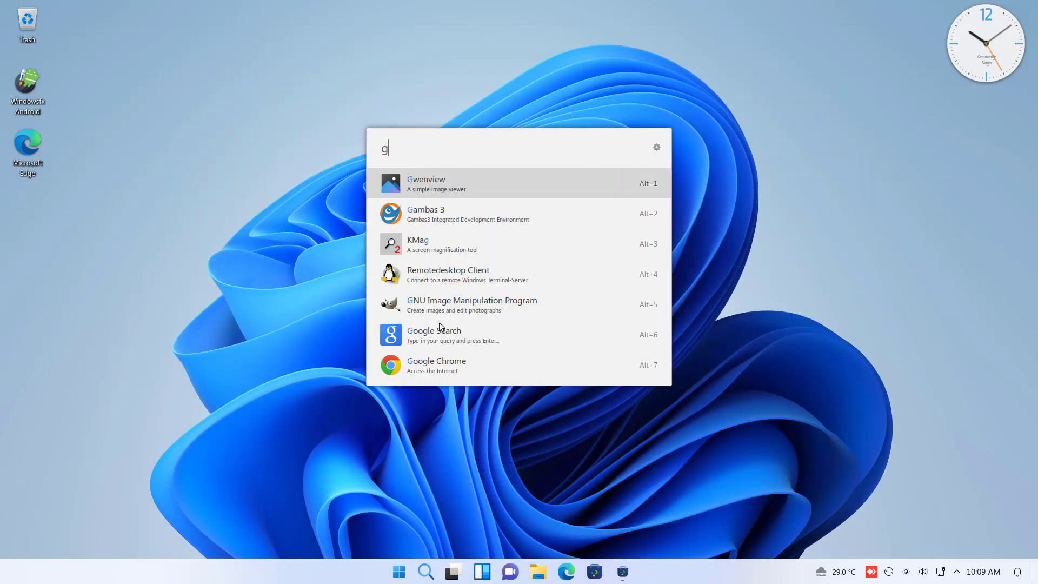
key("BackSpace")
key("BackSpace")
key("Return")
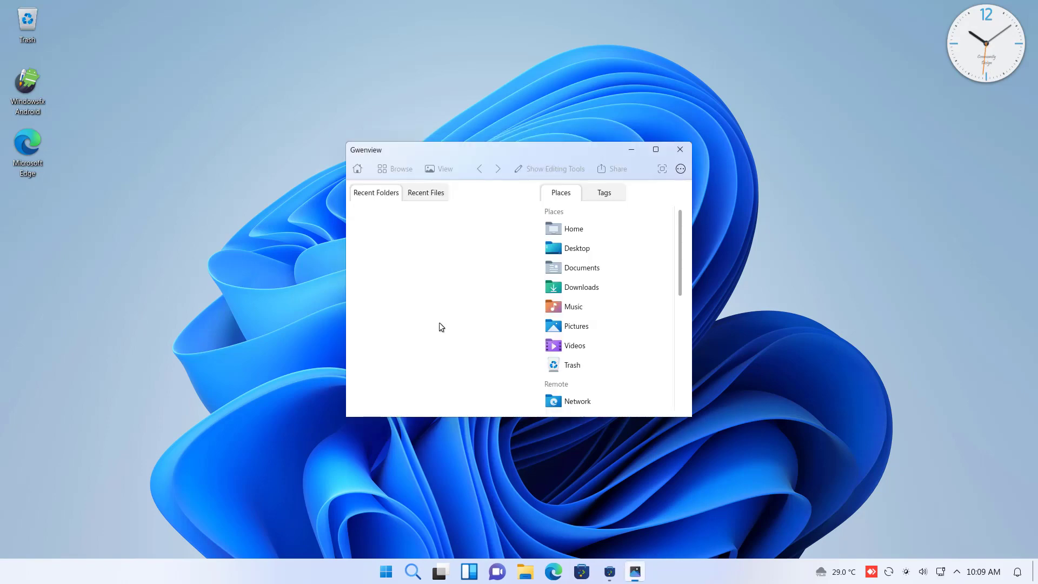
key("alt+F4")
Open the Dolphin file manager and view the root device, Home, Network, Recent Locations, and the Documents and Images searches.
key("super+e")
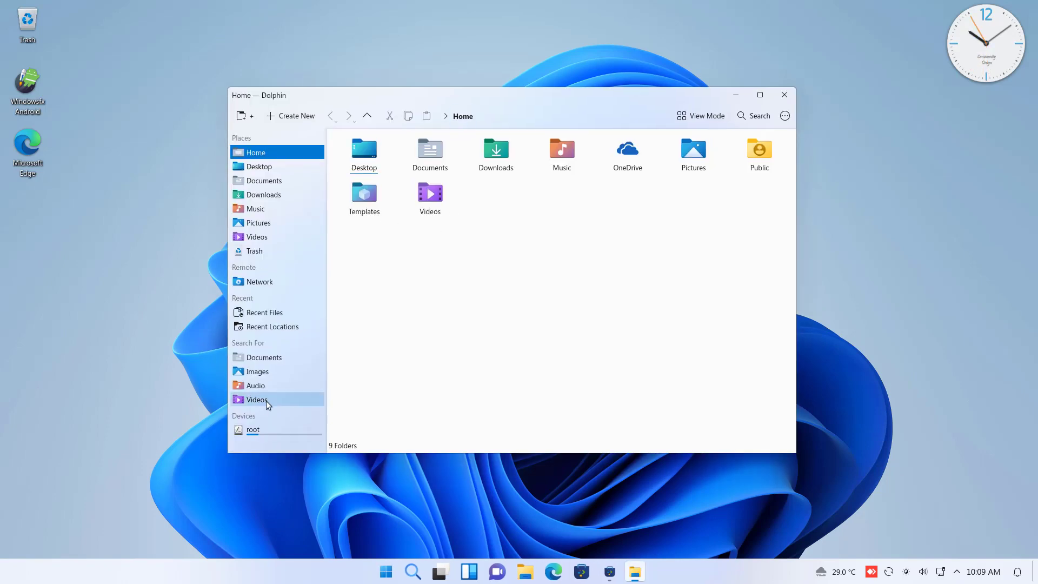
left_click(264, 429)
key("alt+Left")
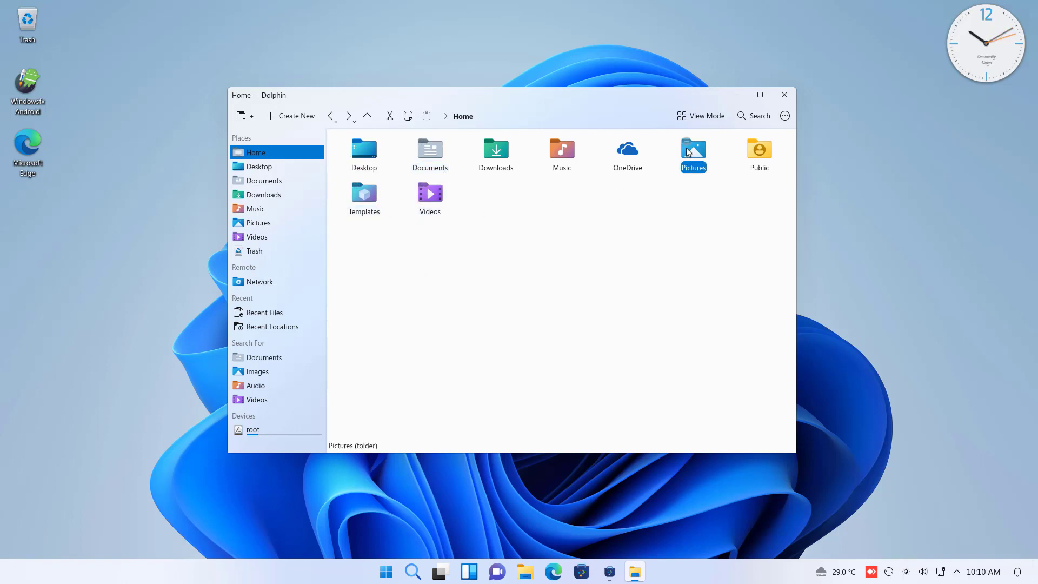
left_click(265, 283)
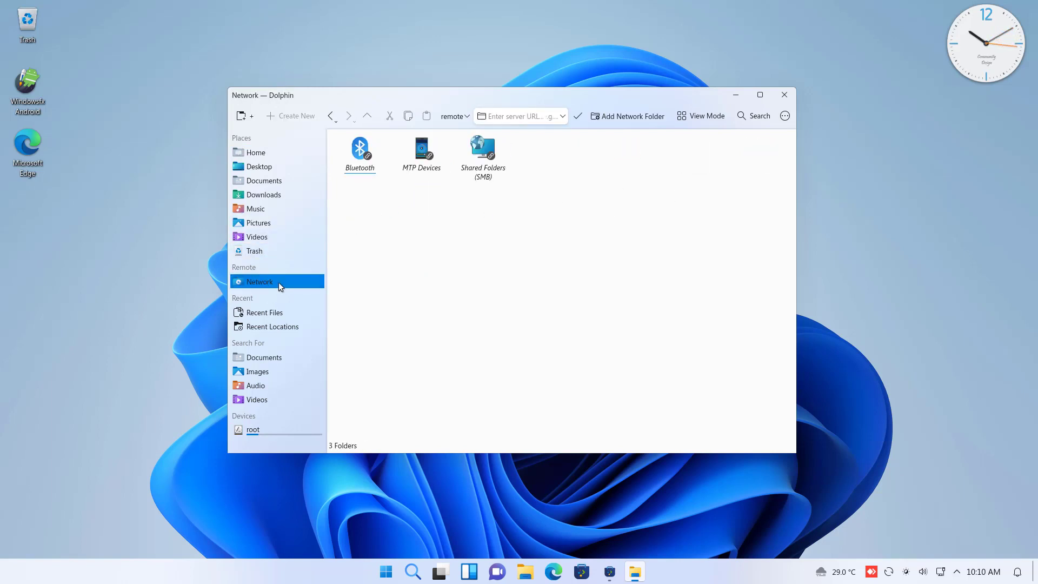
left_click(271, 325)
left_click(264, 357)
left_click(264, 372)
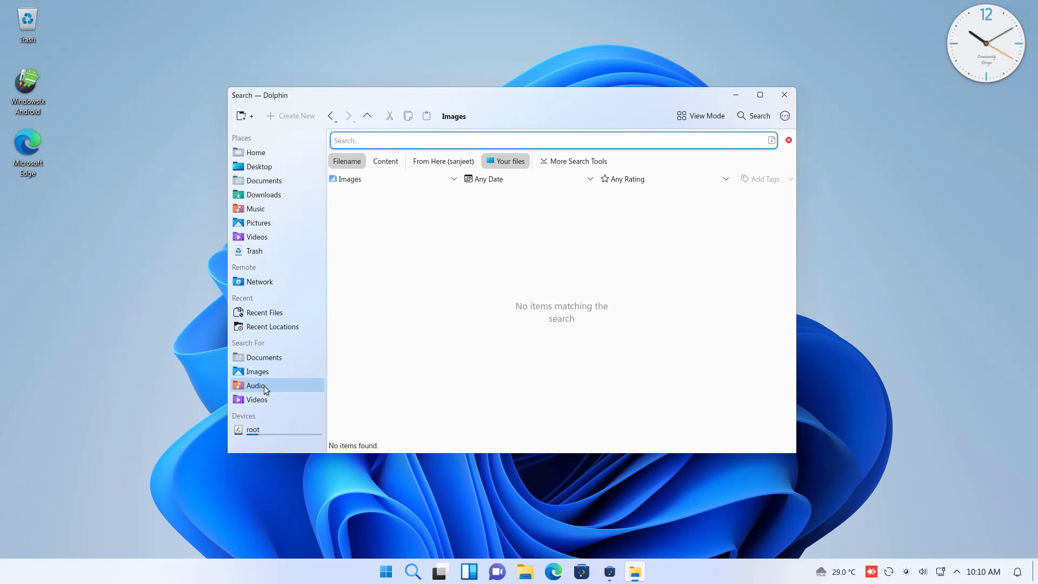
Inspect Dolphin's file type filter, and try the Details view mode before returning to Icons and opening the root device.
left_click(365, 183)
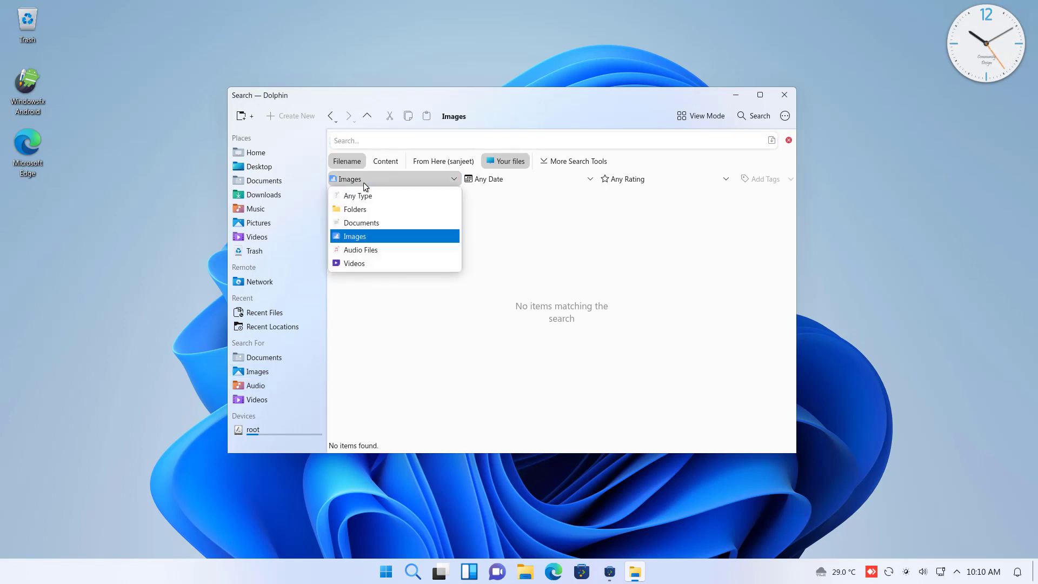
left_click(709, 257)
left_click(693, 119)
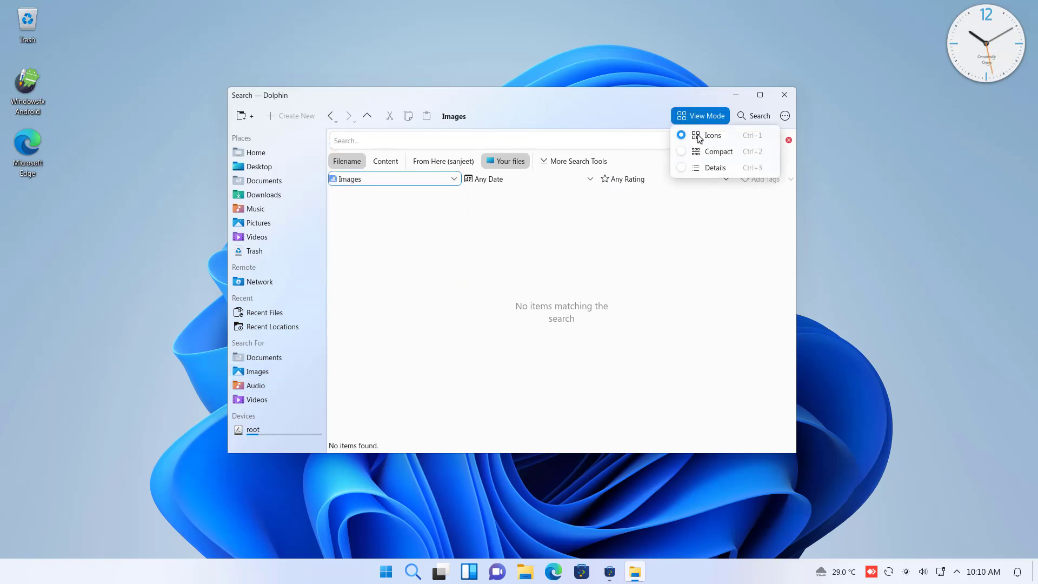
left_click(708, 165)
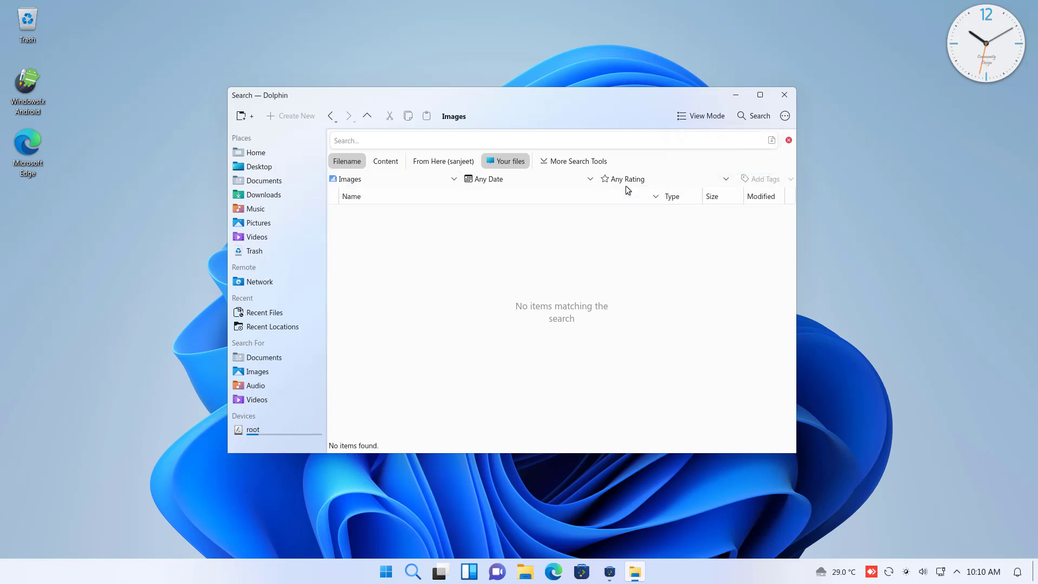
left_click(700, 116)
left_click(705, 135)
left_click(253, 429)
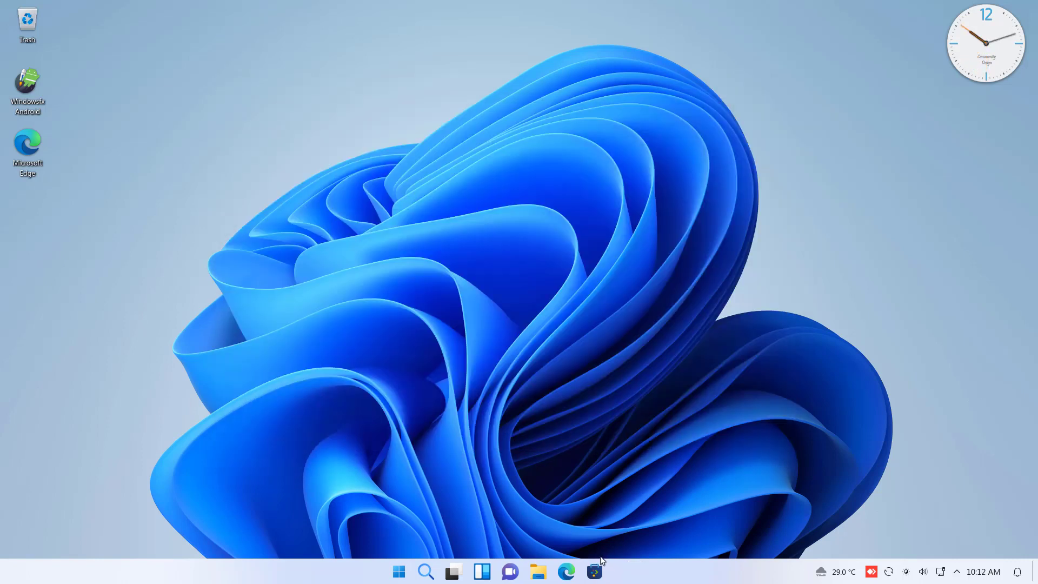
Open the Discover software center and browse the Featured applications and the Accessibility and Accessories categories.
left_click(595, 572)
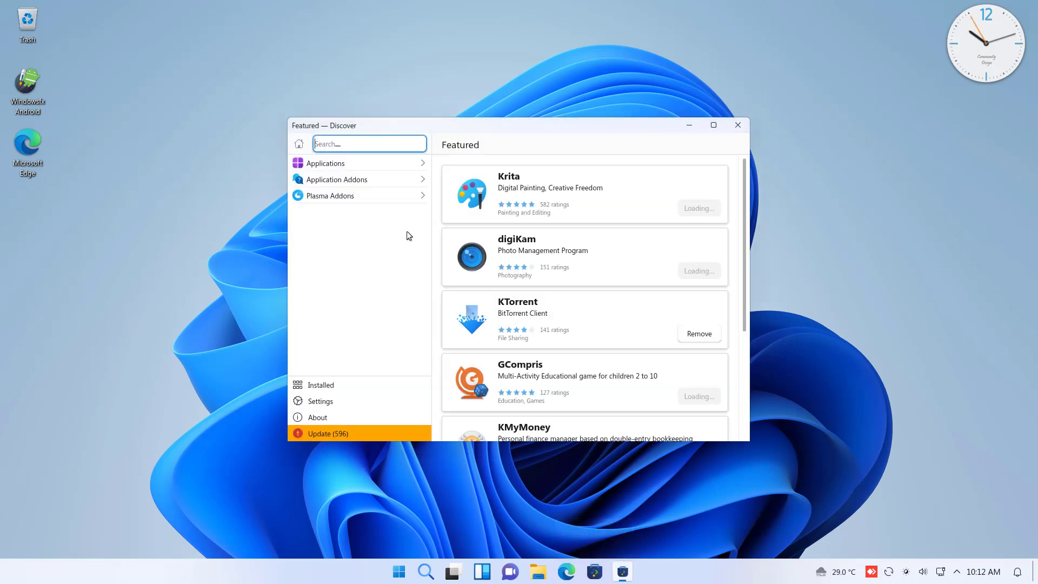
scroll(585, 295, "down", 2)
scroll(585, 300, "down", 2)
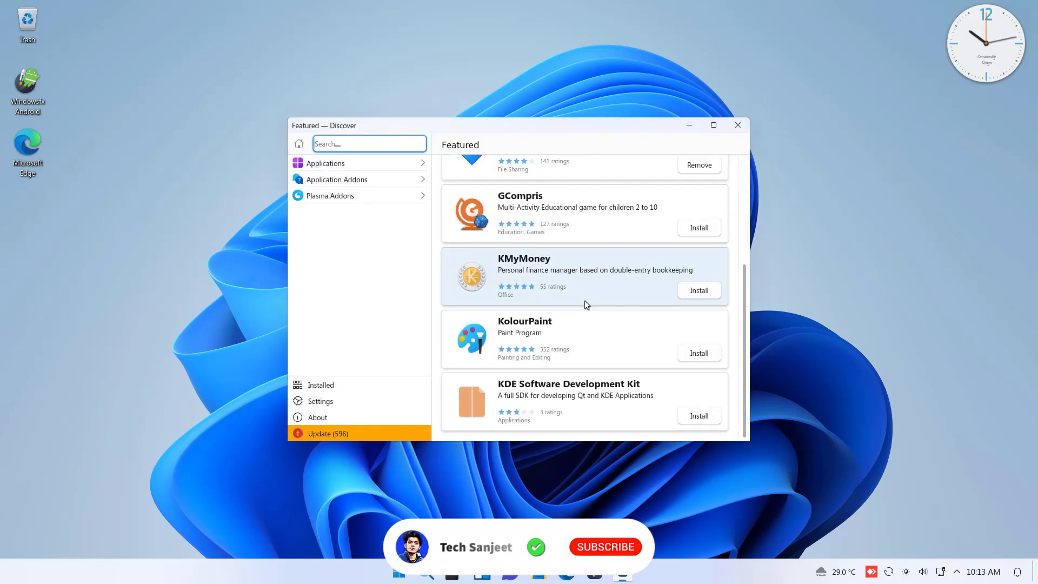
scroll(586, 319, "up", 3)
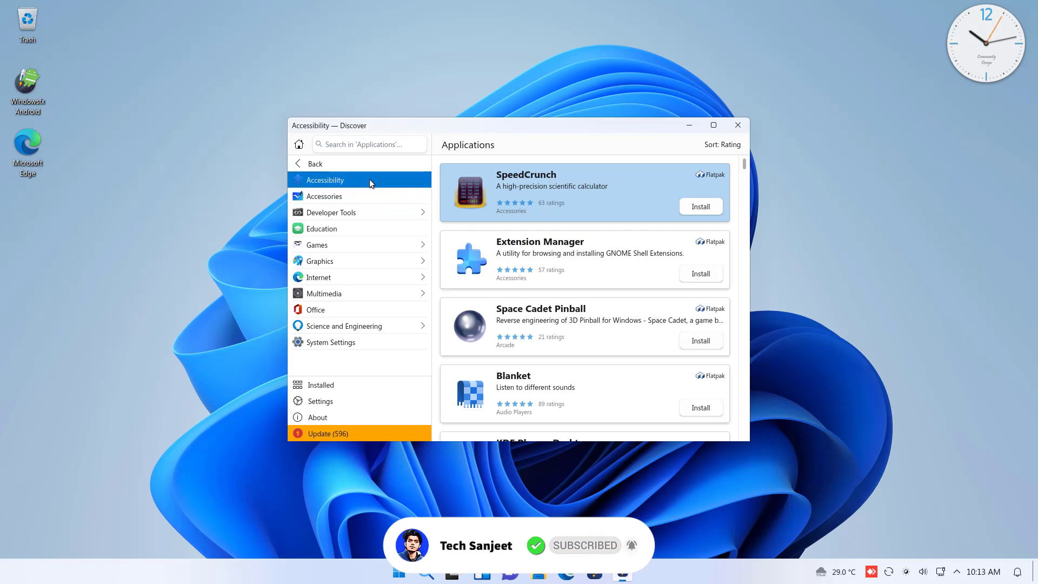
left_click(368, 181)
left_click(368, 196)
scroll(544, 245, "down", 15)
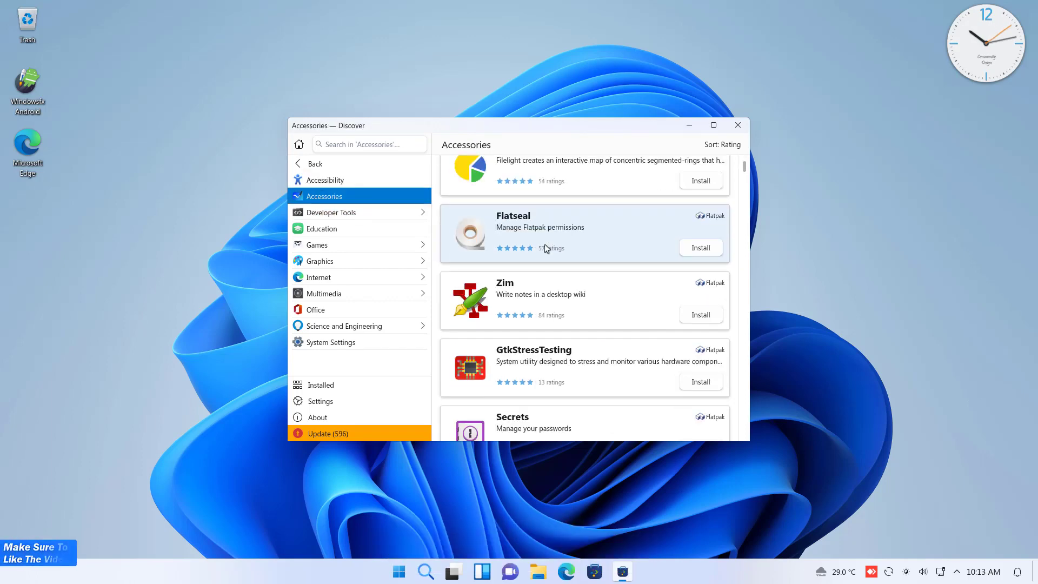
Browse the Developer Tools category and its IDEs subcategory in Discover, and return to the Applications categories.
left_click(381, 215)
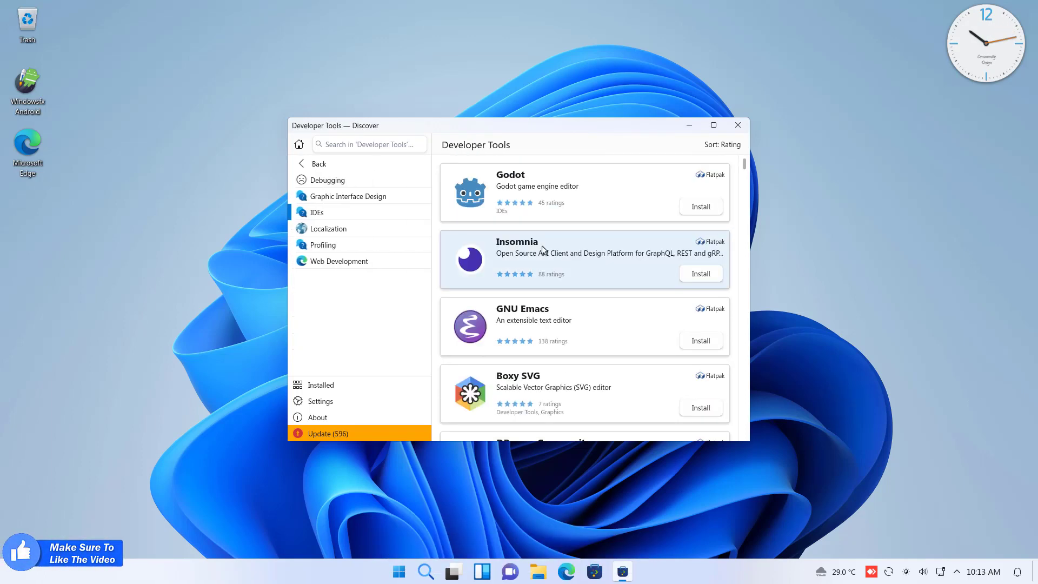
scroll(538, 245, "down", 5)
left_click(379, 214)
left_click(316, 163)
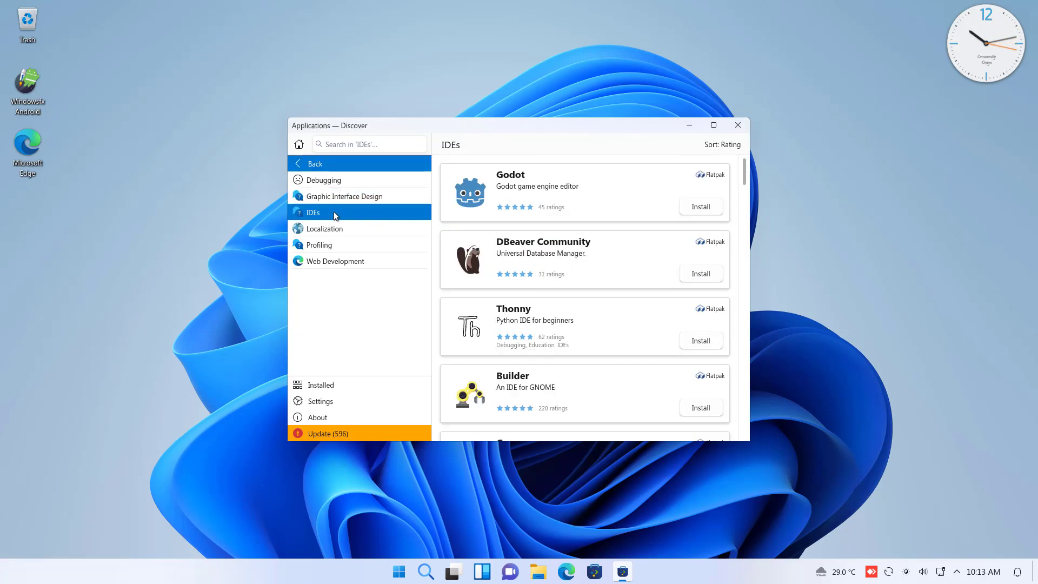
Browse the Education and Graphics categories in Discover and close the software center.
left_click(325, 229)
scroll(519, 246, "down", 15)
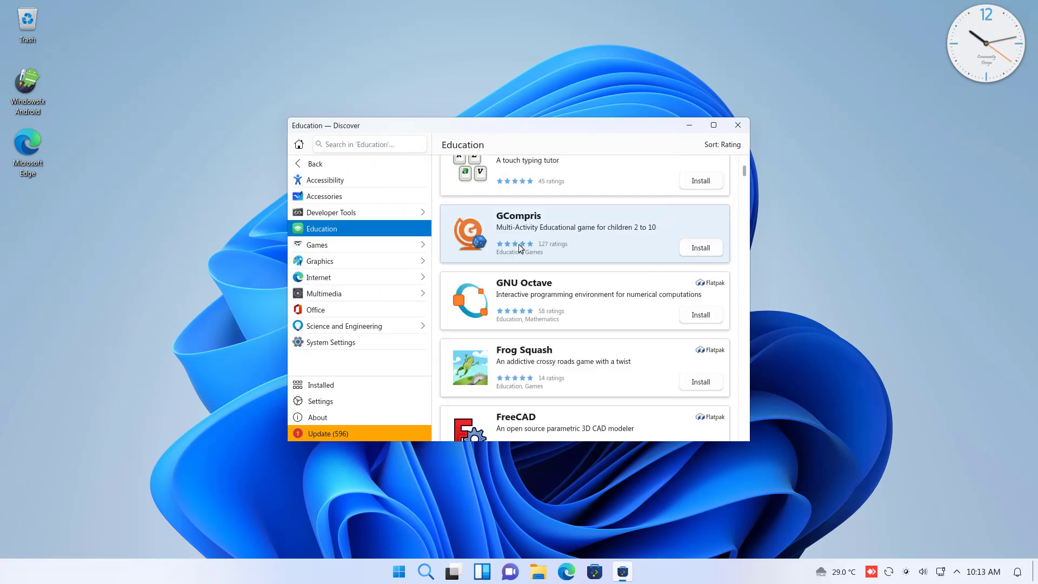
left_click(371, 261)
scroll(534, 270, "down", 15)
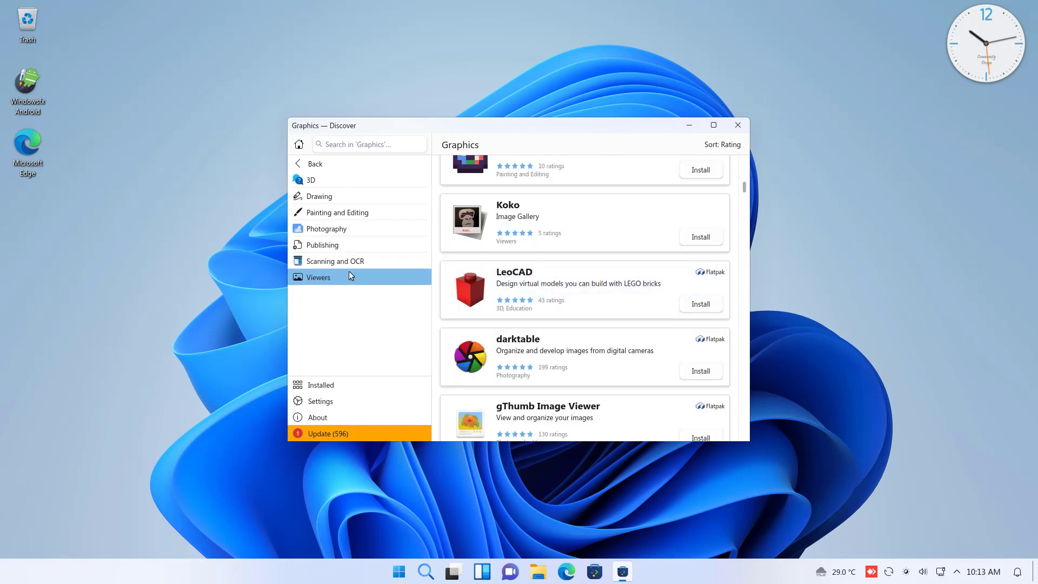
left_click(738, 125)
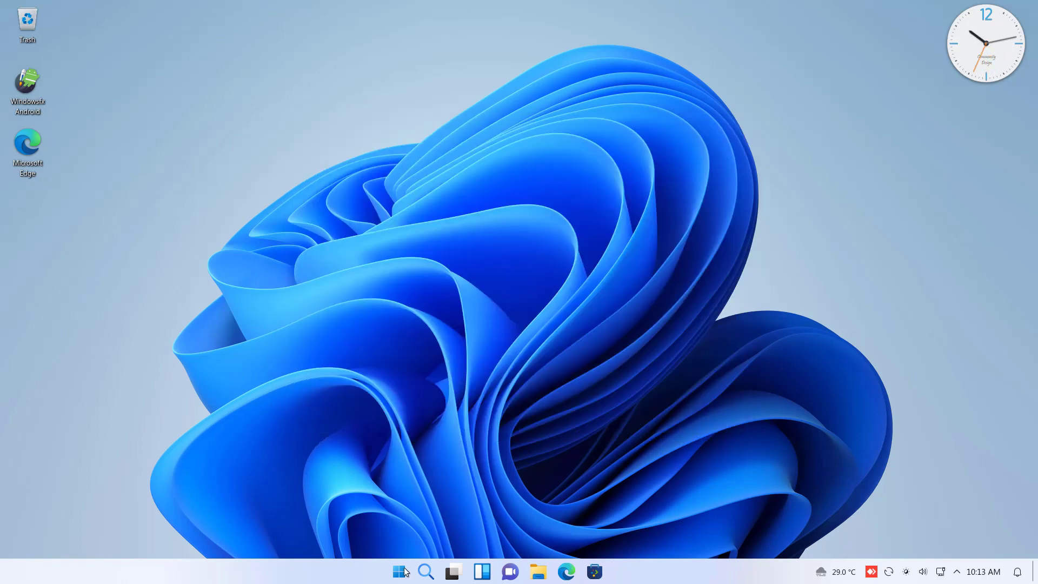
Open System Settings and switch the desktop to the dark theme under Customization.
left_click(399, 572)
left_click(429, 270)
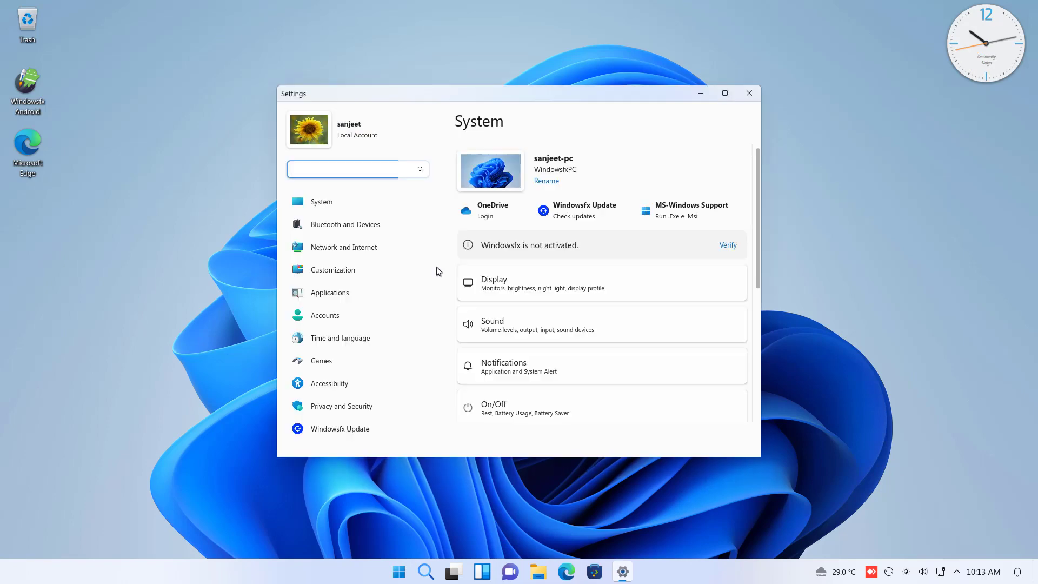
left_click(277, 261)
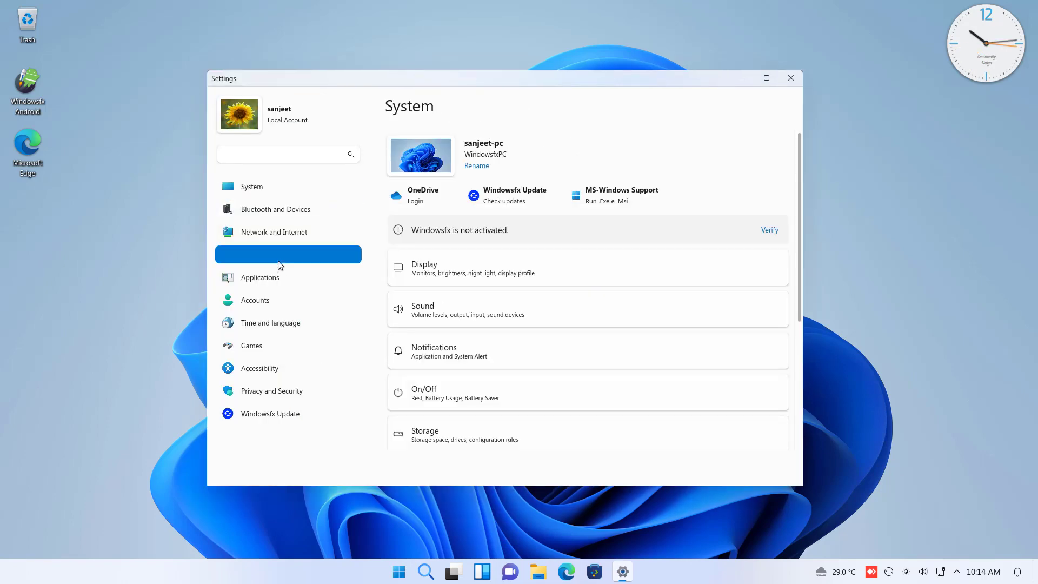
left_click(576, 269)
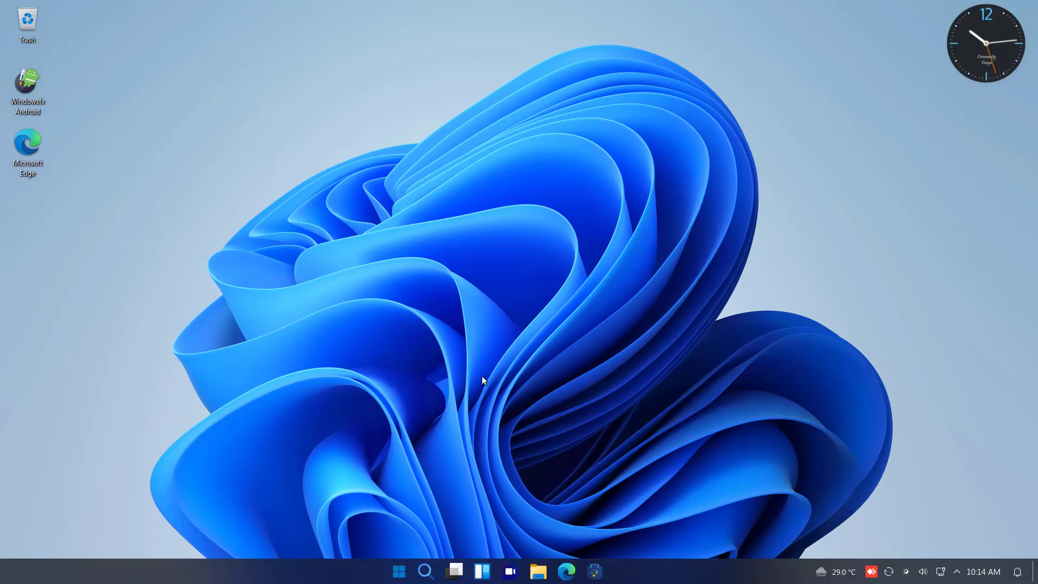
Reopen the customization settings and examine the available color schemes and window decoration themes.
left_click(399, 571)
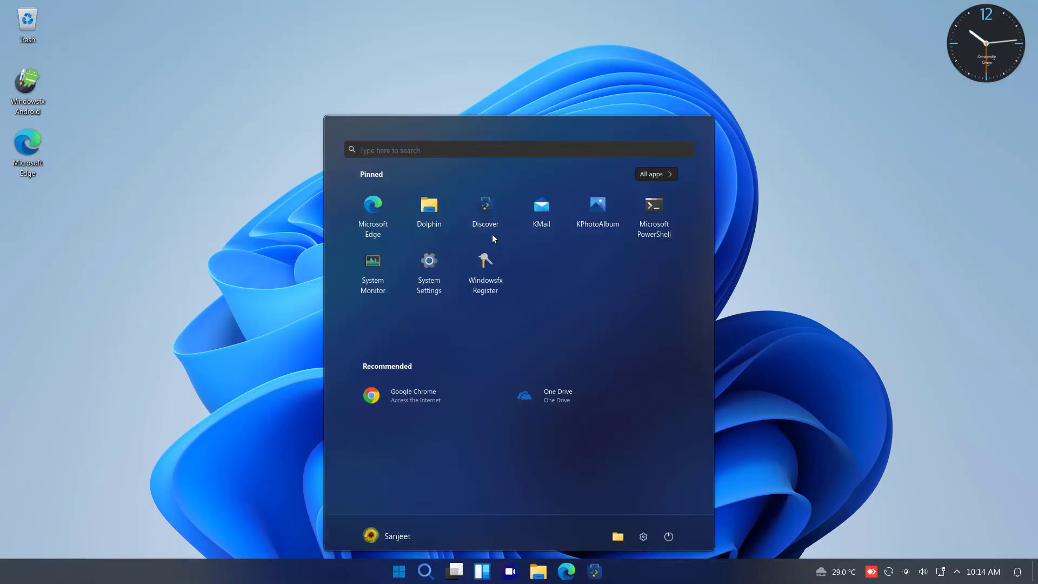
left_click(494, 275)
left_click(520, 324)
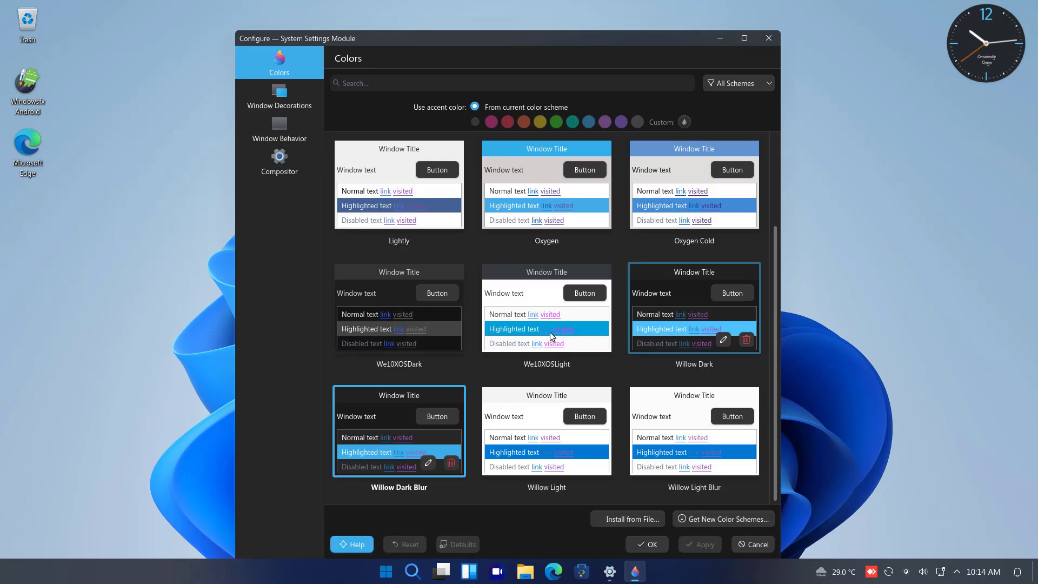
left_click(276, 106)
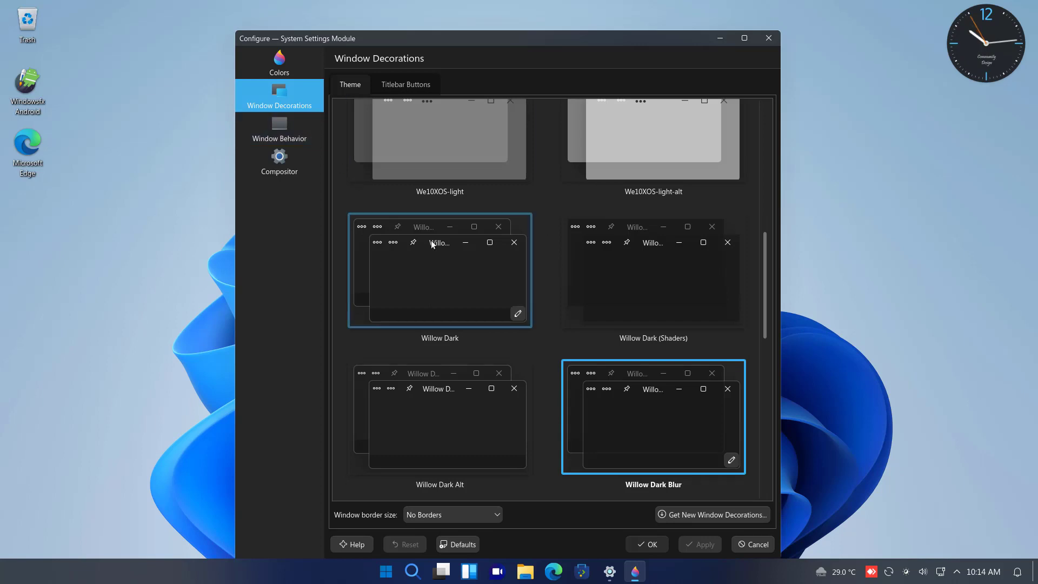
Compare the We10XOS and Willow Dark window decoration themes in the theme list.
scroll(456, 275, "up", 5)
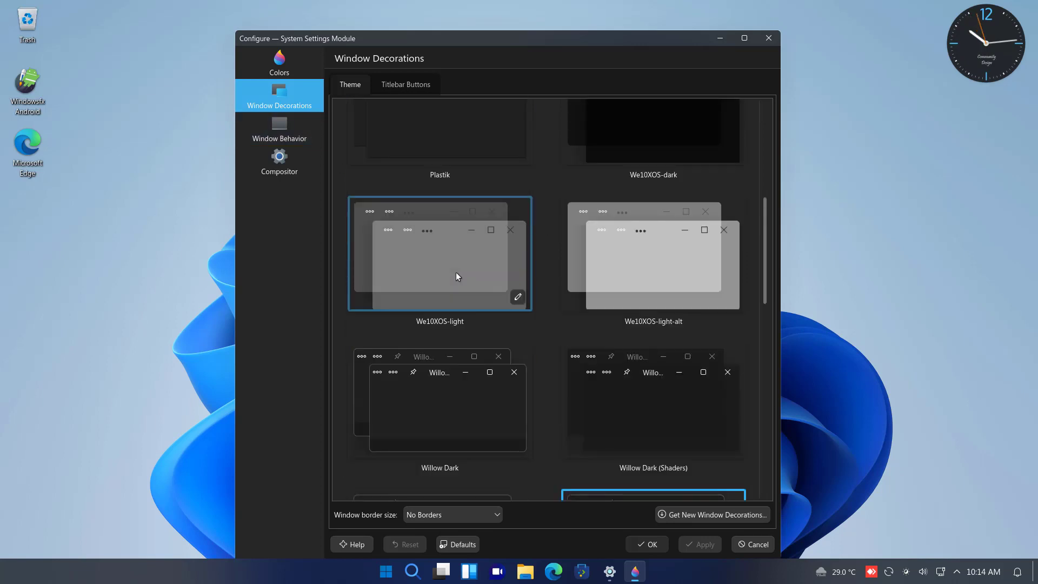
scroll(456, 276, "up", 2)
scroll(456, 271, "down", 7)
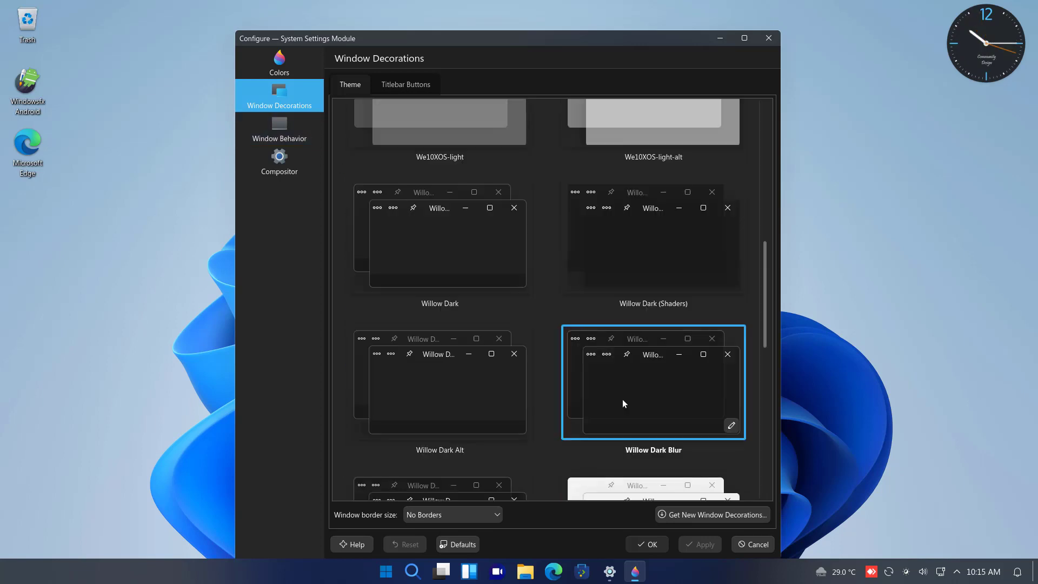
Review the Window Behavior pages and the Compositor options, and close the configuration dialog.
left_click(290, 137)
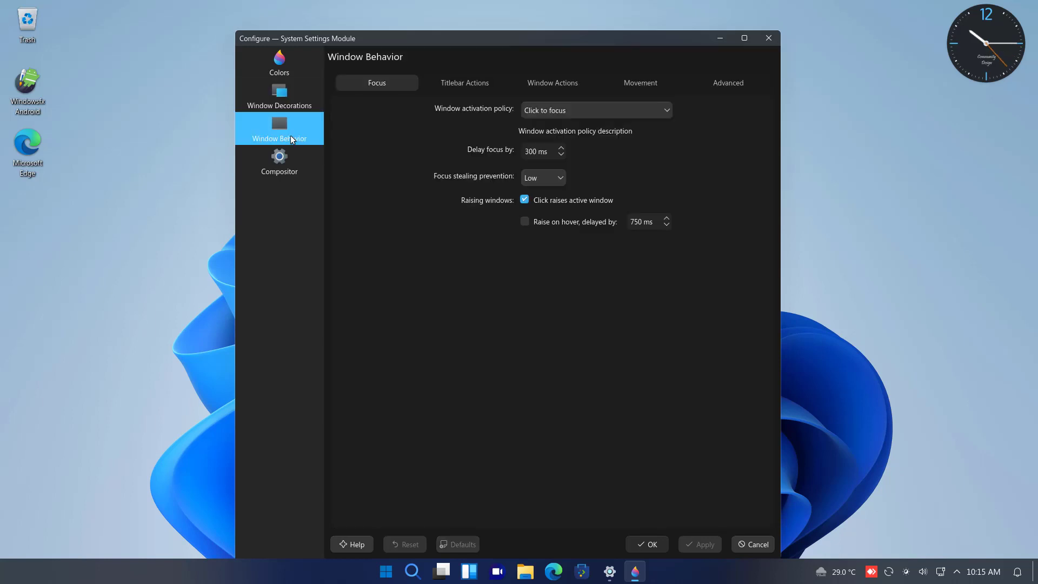
left_click(459, 84)
left_click(563, 84)
left_click(634, 85)
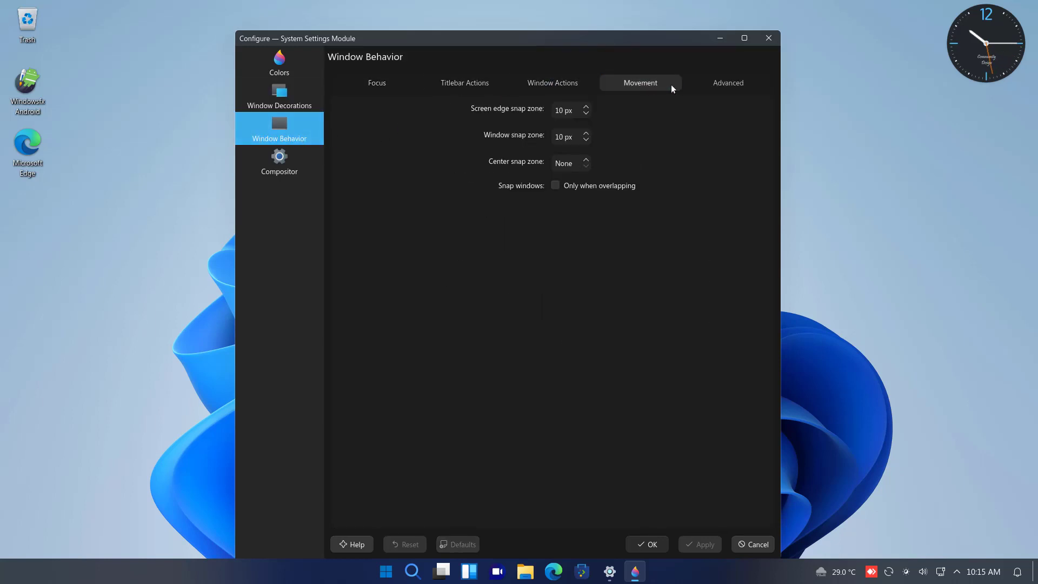
left_click(727, 83)
left_click(467, 81)
left_click(404, 83)
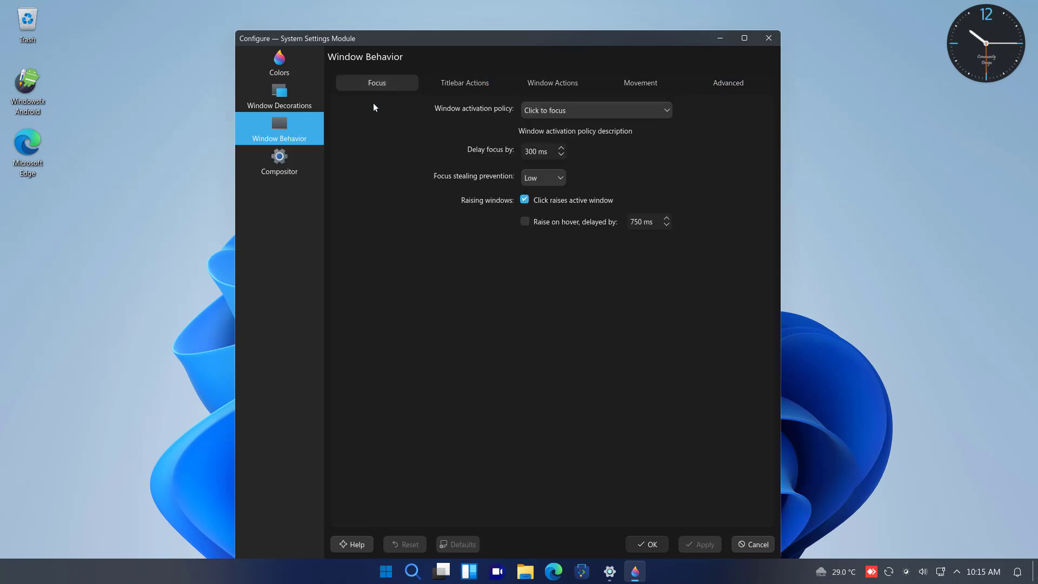
left_click(281, 168)
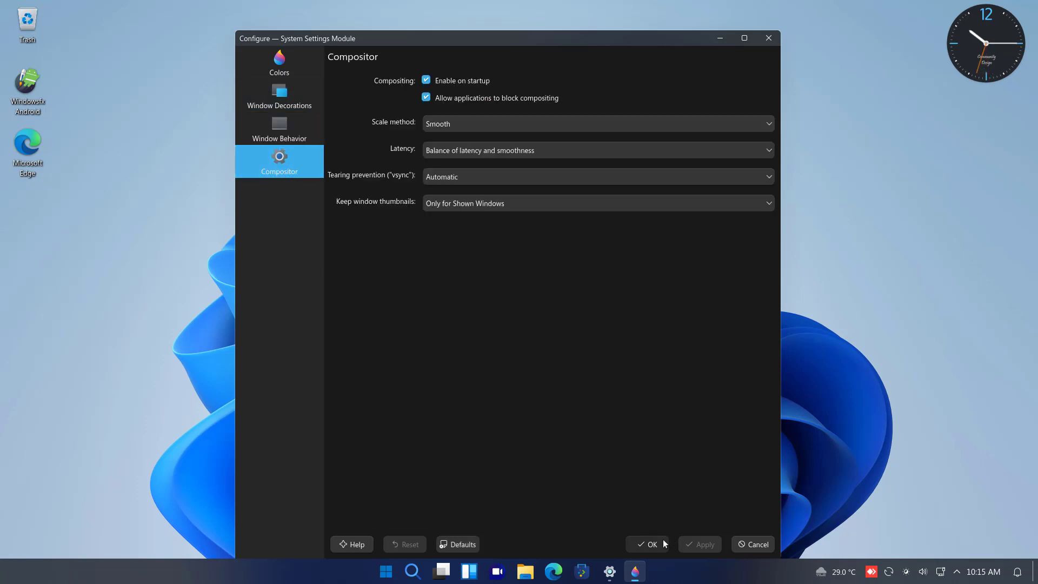
left_click(643, 543)
Open the global theme configuration from the settings and look through the available icon themes.
scroll(545, 379, "down", 1)
left_click(544, 324)
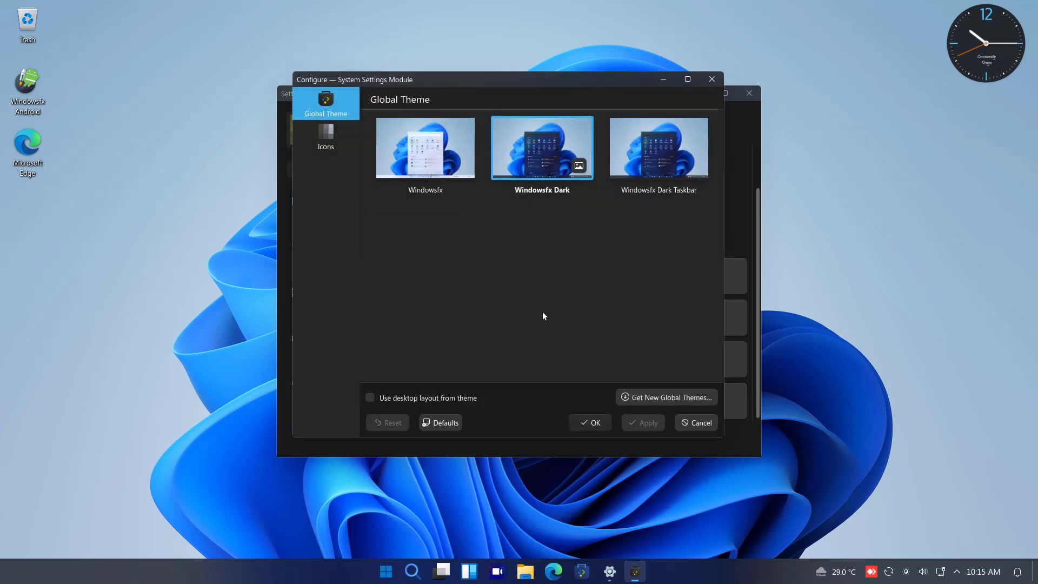
left_click(325, 135)
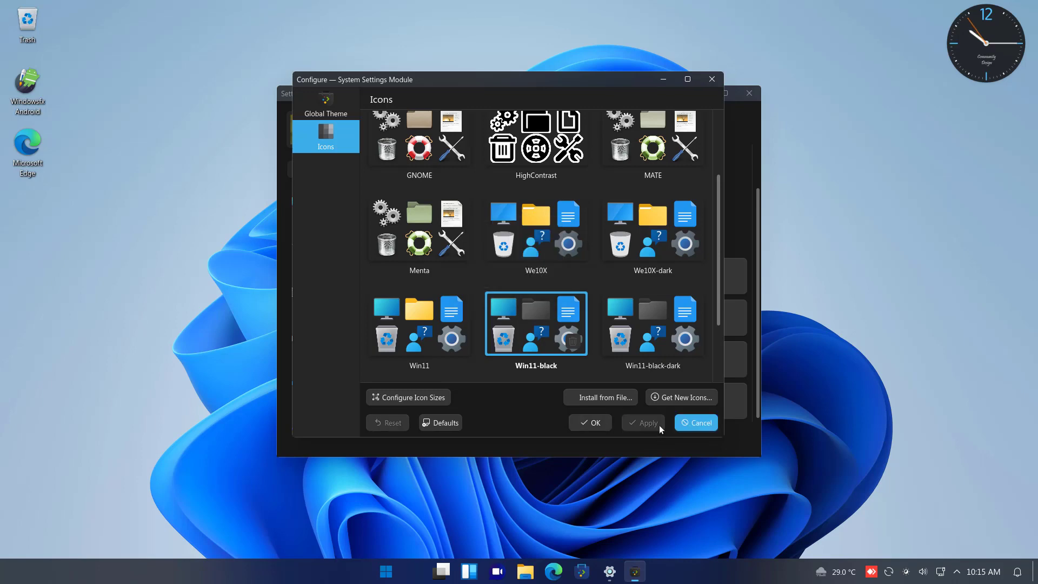
scroll(538, 318, "down", 2)
scroll(537, 313, "up", 4)
Apply the Windowsfx Dark Taskbar global theme and power off the computer.
left_click(324, 106)
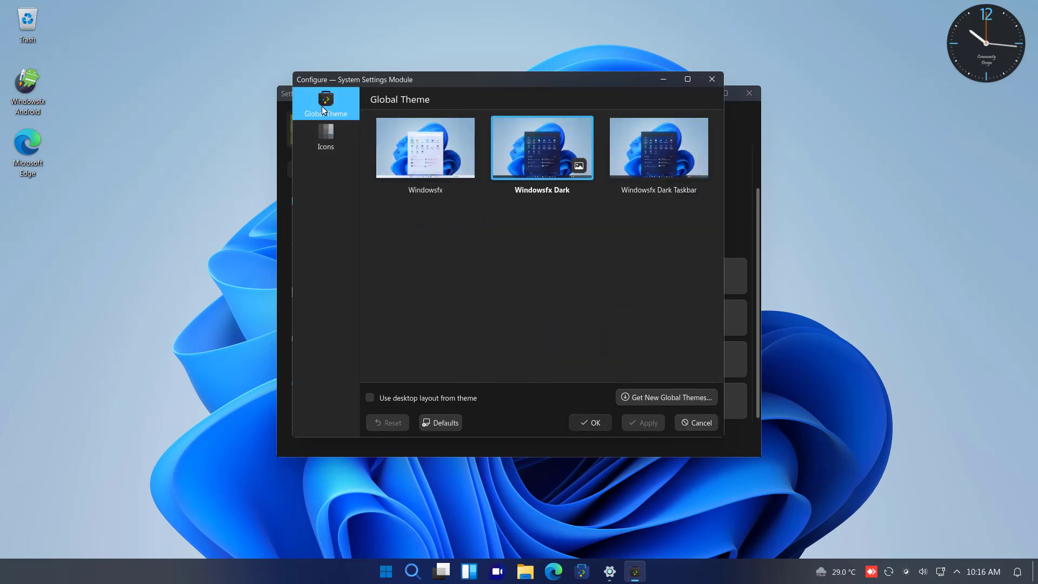
left_click(659, 149)
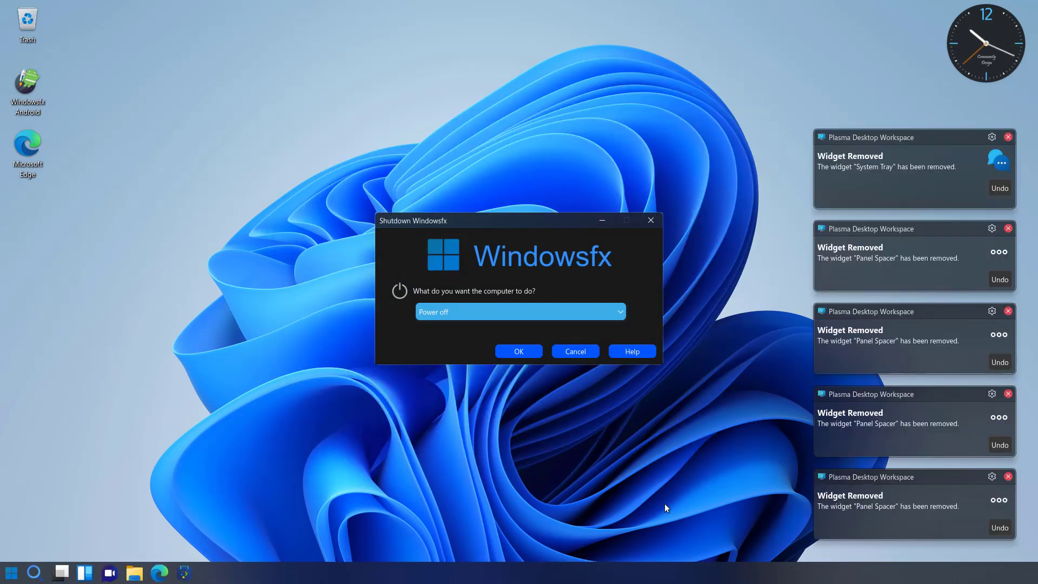
left_click(529, 353)
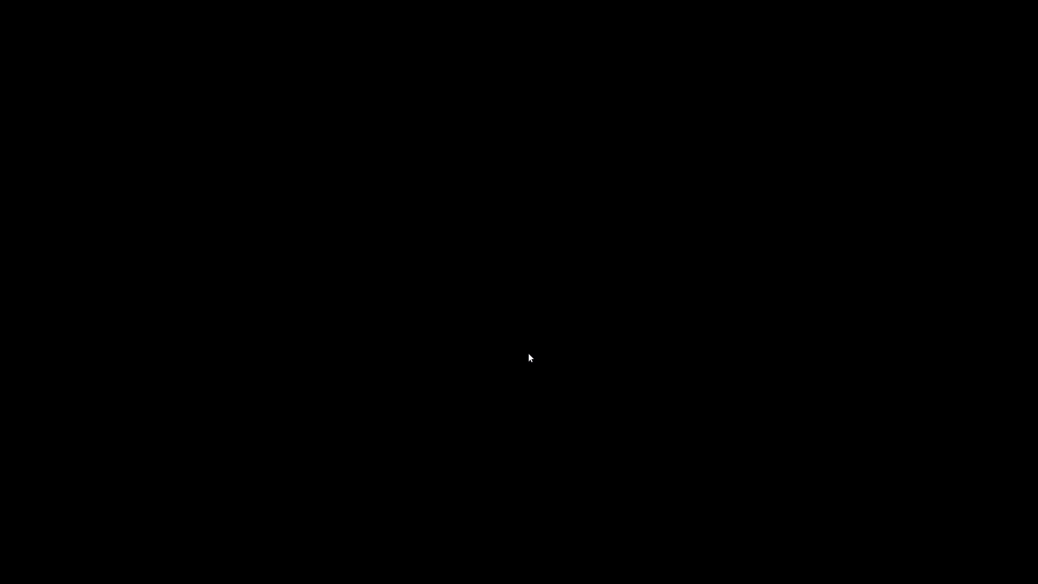